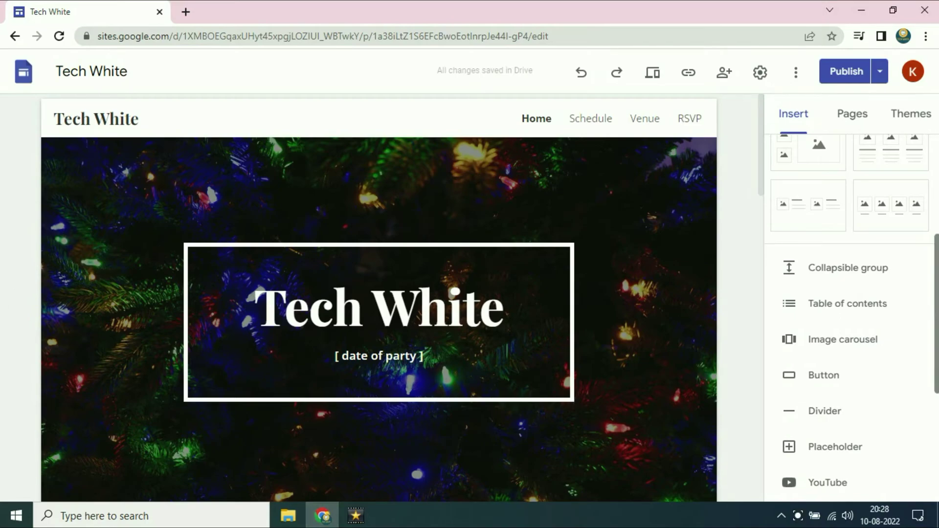
- Search Google for godaddy in a new tab and open the GoDaddy website
{"action": "mouse_move", "coordinate": [761, 169]}
{"action": "left_mouse_down"}
{"action": "mouse_move", "coordinate": [761, 294]}
{"action": "mouse_move", "coordinate": [758, 155]}
{"action": "left_mouse_up"}
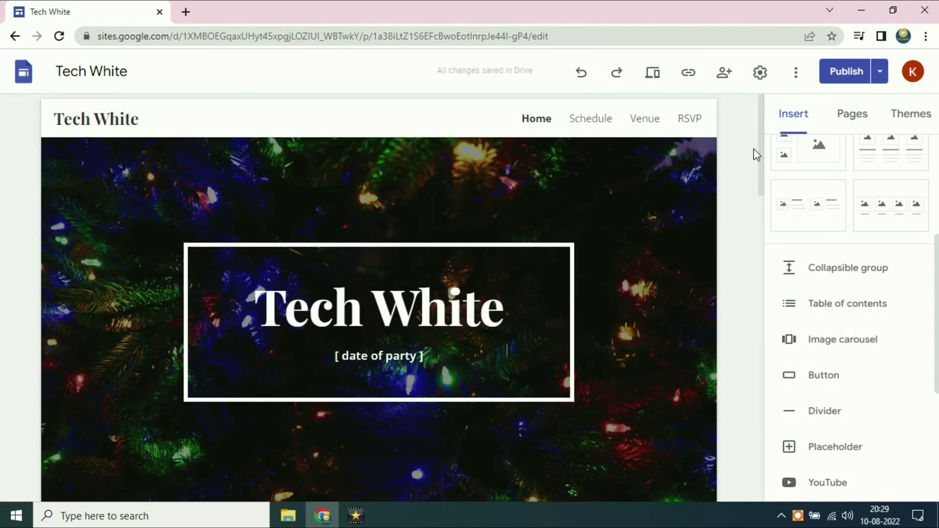
{"action": "left_click_drag", "start_coordinate": [759, 155], "coordinate": [745, 130]}
{"action": "left_click", "coordinate": [188, 12]}
{"action": "left_click", "coordinate": [220, 30]}
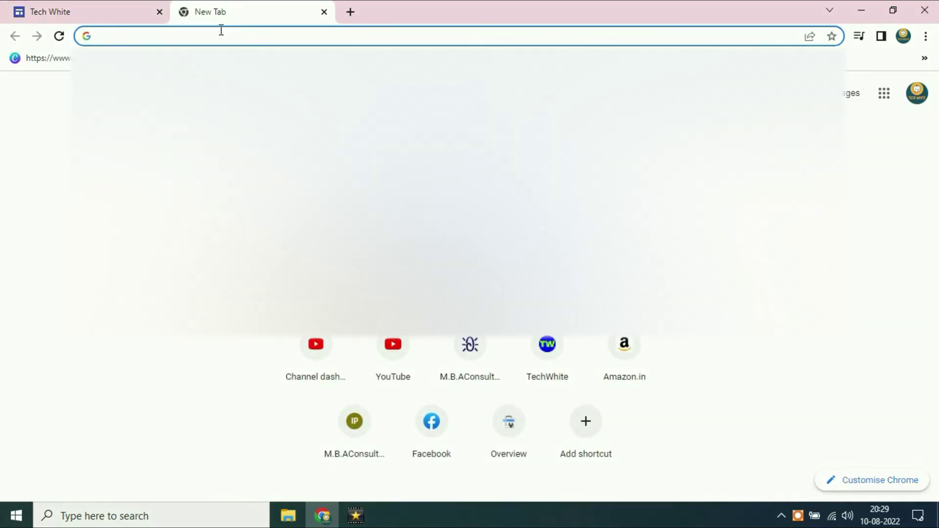
{"action": "type", "text": "g"}
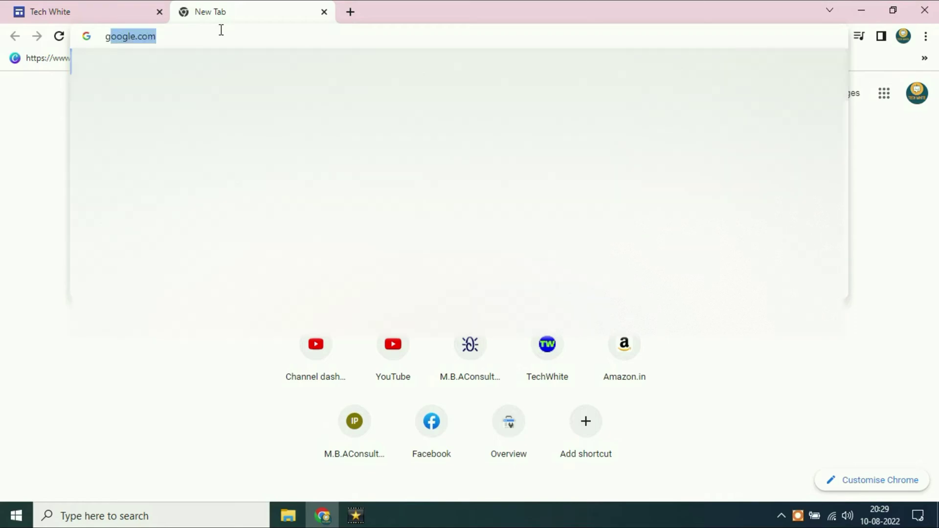
{"action": "type", "text": "oda"}
{"action": "key", "text": "Down"}
{"action": "key", "text": "Return"}
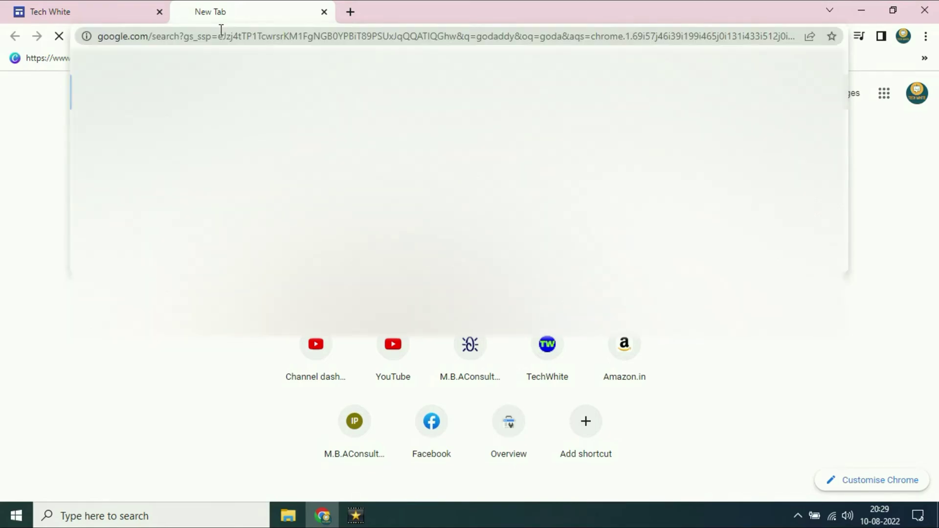
{"action": "left_click", "coordinate": [166, 205]}
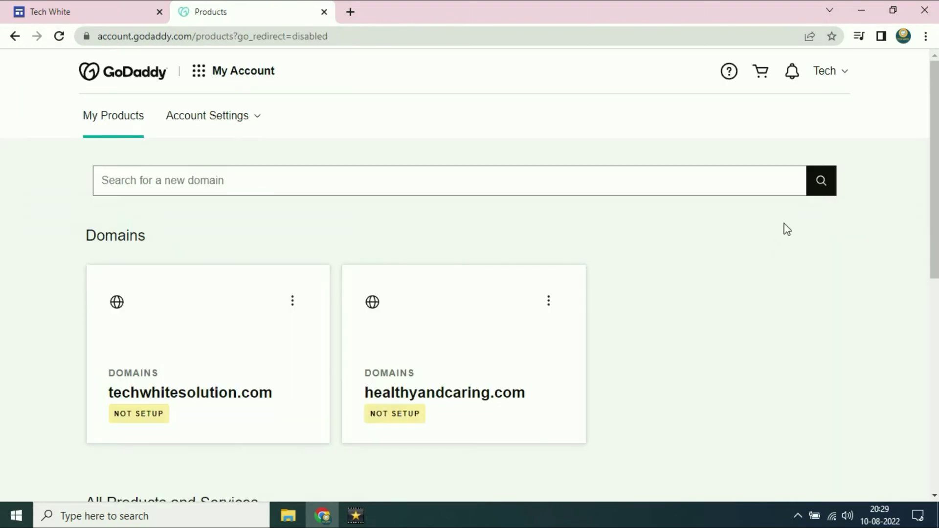
- Scroll GoDaddy's product list to highlight healthyandcaring.com, then return to the Tech White tab
{"action": "scroll", "coordinate": [470, 274], "scroll_direction": "down", "scroll_amount": 10}
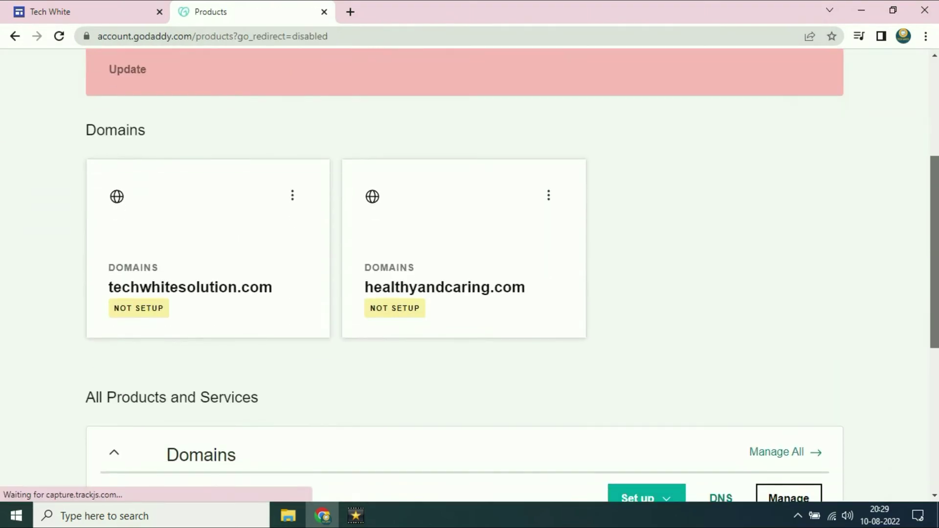
{"action": "scroll", "coordinate": [470, 274], "scroll_direction": "down", "scroll_amount": 1}
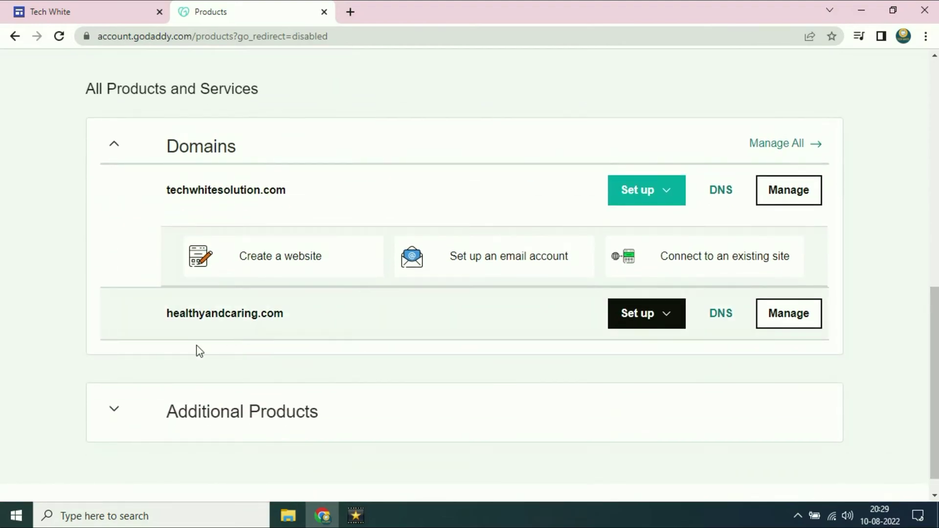
{"action": "left_click", "coordinate": [169, 316]}
{"action": "left_click_drag", "start_coordinate": [169, 315], "coordinate": [302, 326]}
{"action": "key", "text": "ctrl+c"}
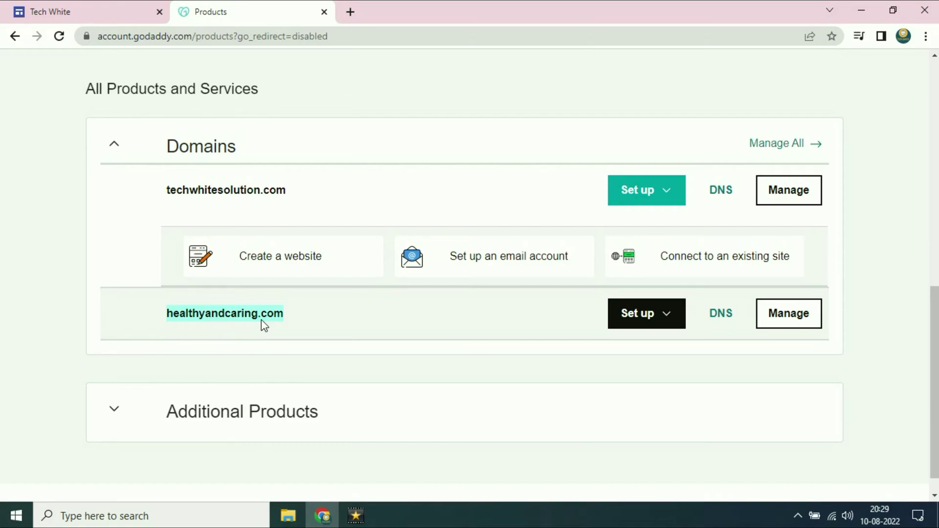
{"action": "left_click", "coordinate": [69, 11]}
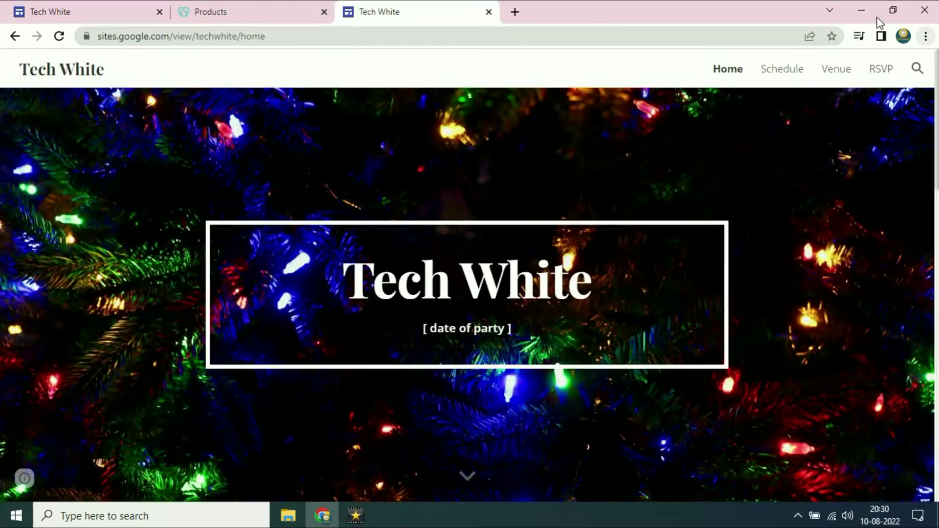
- Close the published Tech White tab to get back to the Sites editor
{"action": "left_click", "coordinate": [541, 40]}
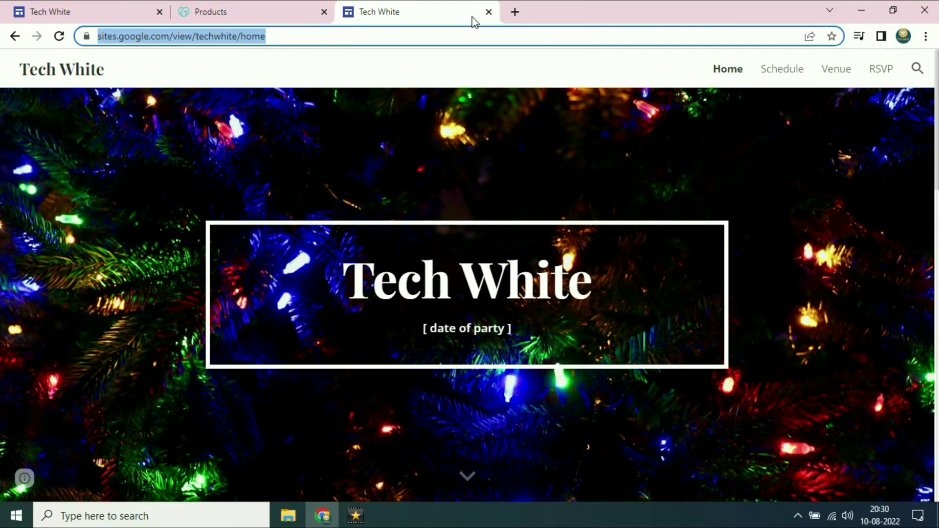
{"action": "left_click", "coordinate": [488, 12]}
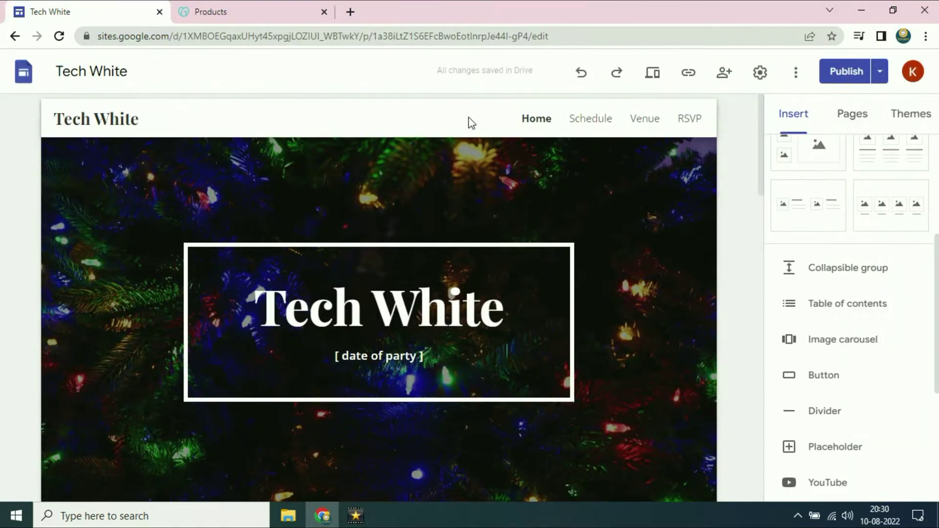
{"action": "mouse_move", "coordinate": [638, 209]}
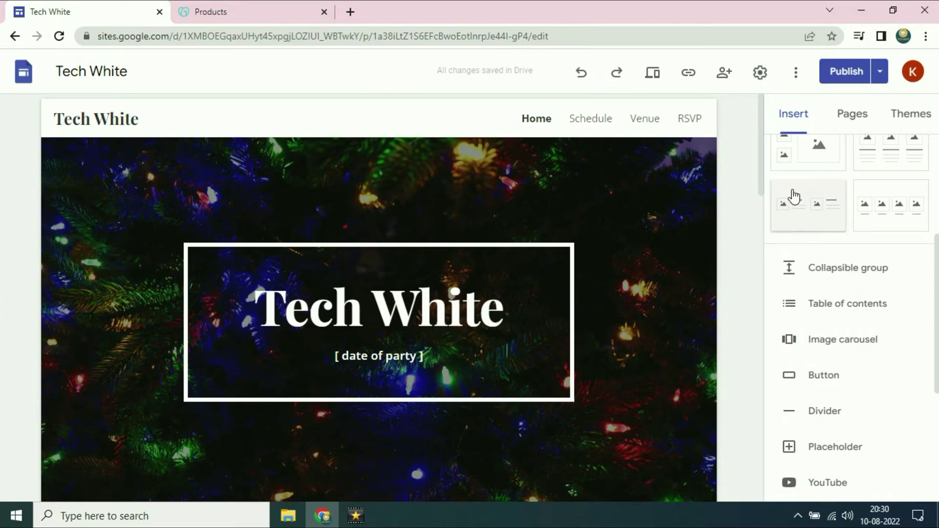
- Start custom domain setup in Sites settings using a domain from a third party
{"action": "left_click", "coordinate": [759, 82]}
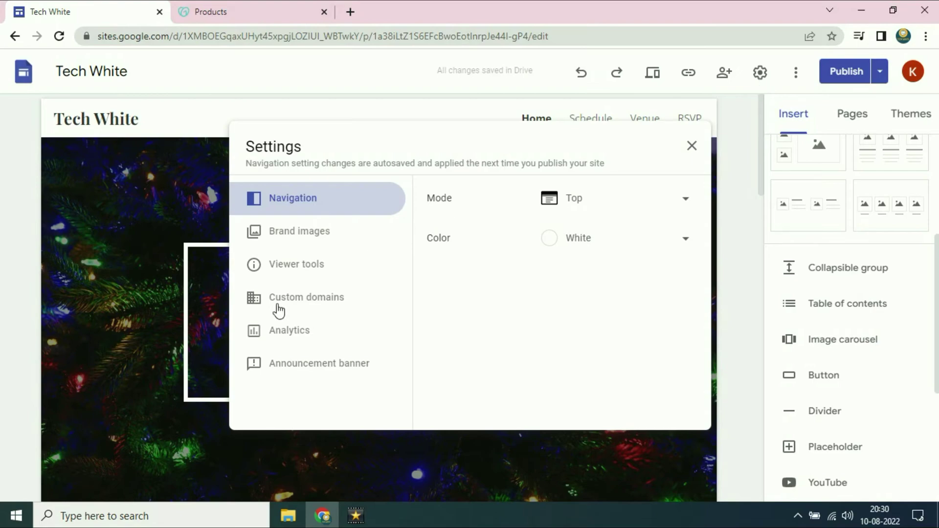
{"action": "left_click", "coordinate": [293, 306]}
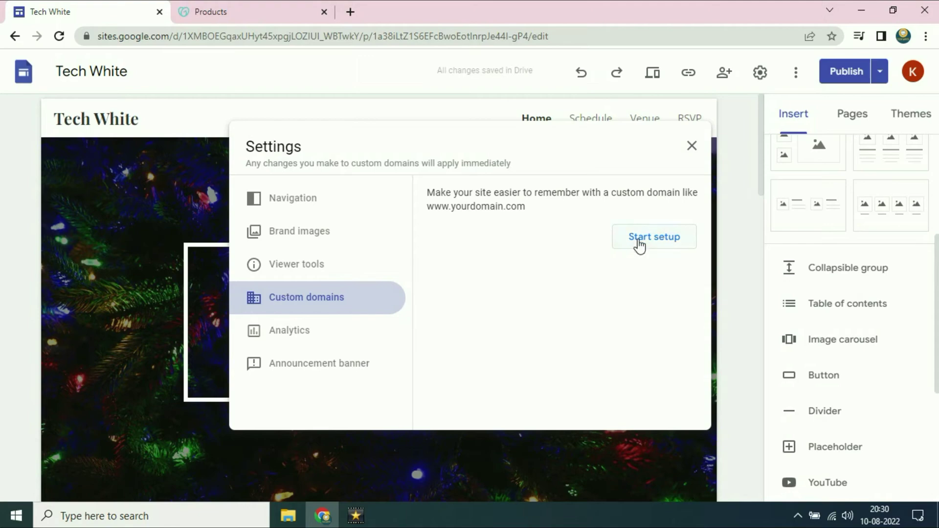
{"action": "left_click", "coordinate": [661, 241]}
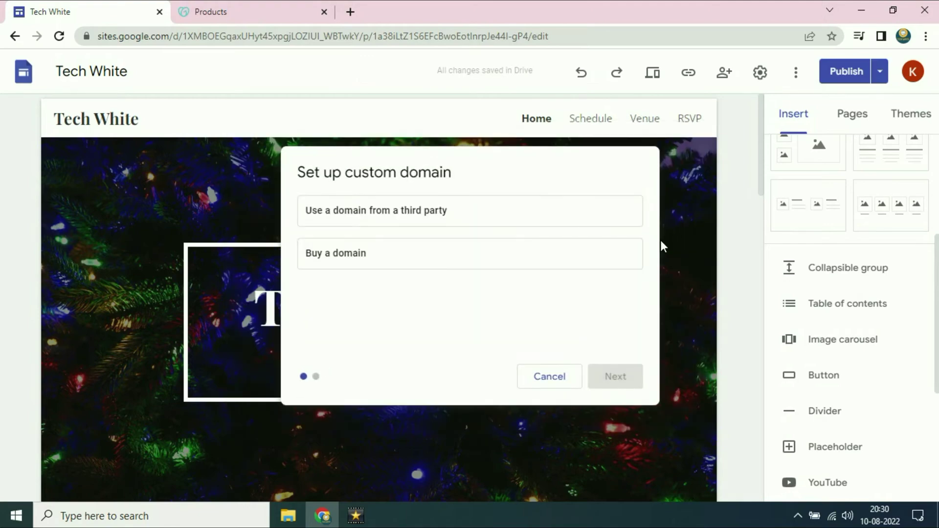
{"action": "left_click", "coordinate": [409, 209]}
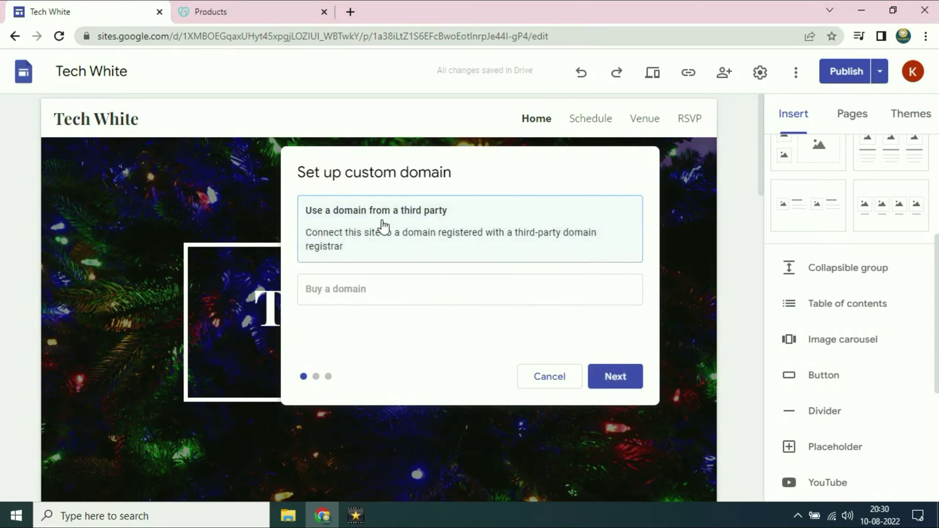
{"action": "left_click", "coordinate": [615, 377]}
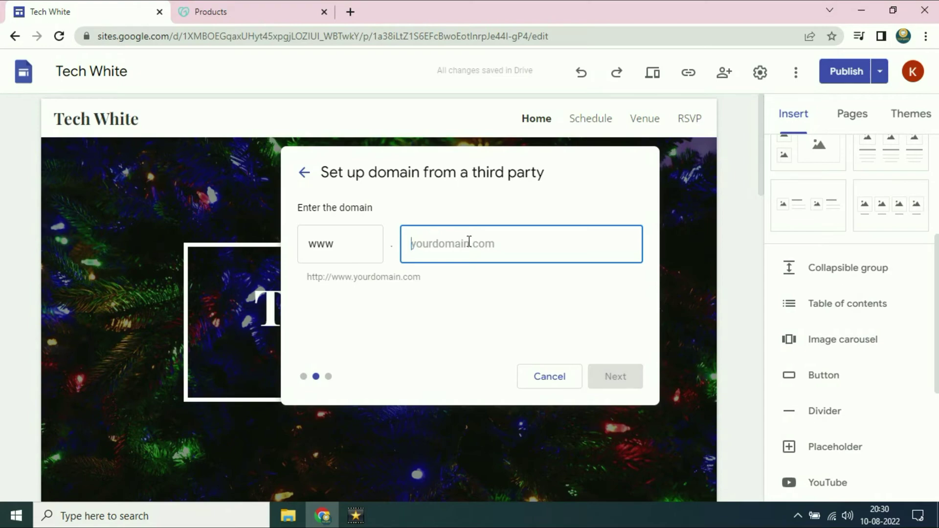
- Copy healthyandcaring.com from GoDaddy's products page and return to the Sites domain setup
{"action": "left_click", "coordinate": [230, 12]}
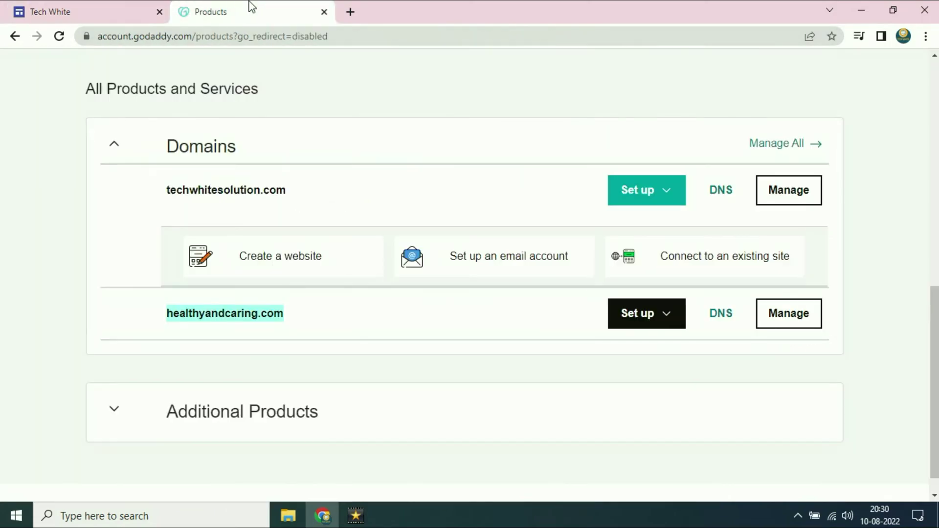
{"action": "left_click", "coordinate": [227, 314]}
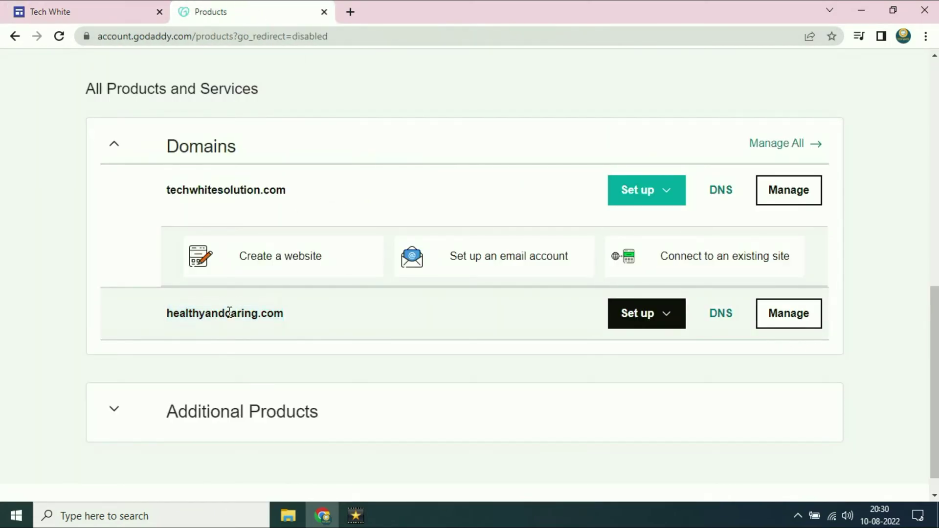
{"action": "left_click_drag", "start_coordinate": [168, 315], "coordinate": [260, 319]}
{"action": "right_click", "coordinate": [259, 317]}
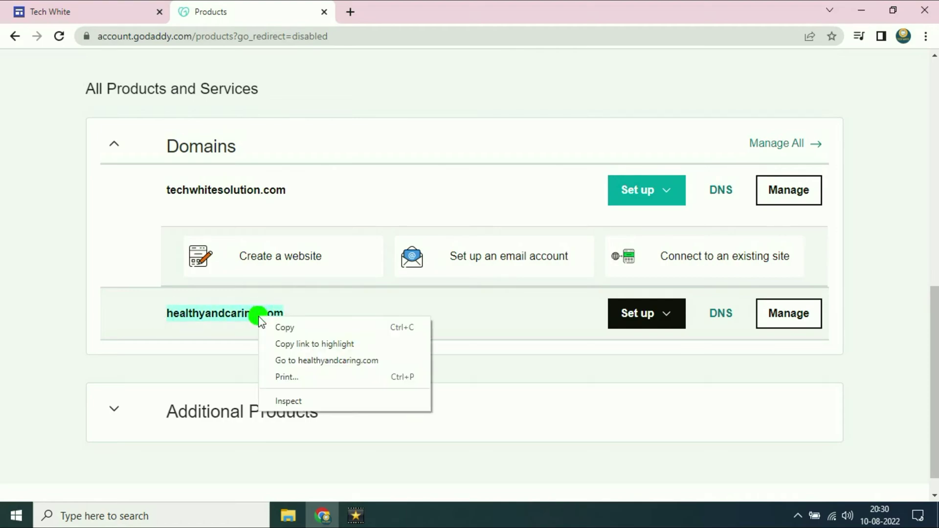
{"action": "left_click", "coordinate": [275, 327]}
{"action": "left_click", "coordinate": [73, 11]}
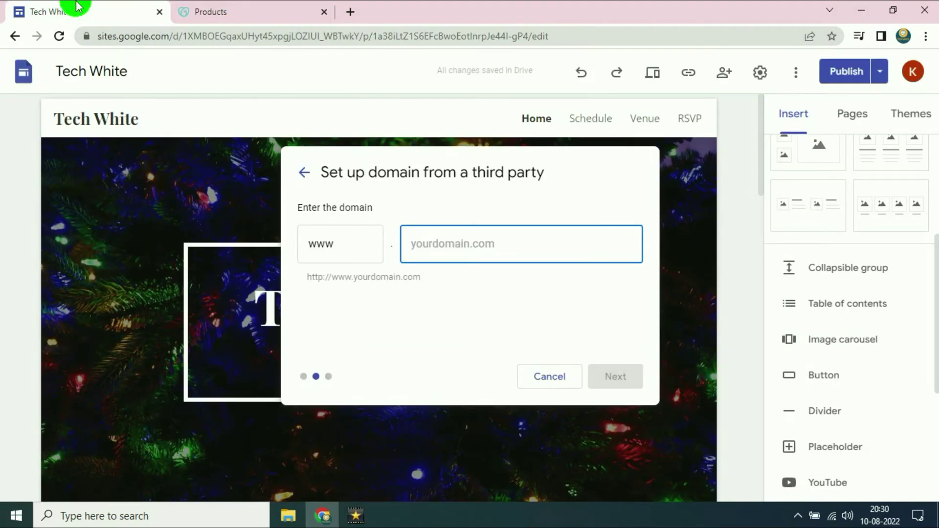
- Paste healthyandcaring.com into the third-party domain field
{"action": "left_click", "coordinate": [429, 243]}
{"action": "key", "text": "ctrl+v"}
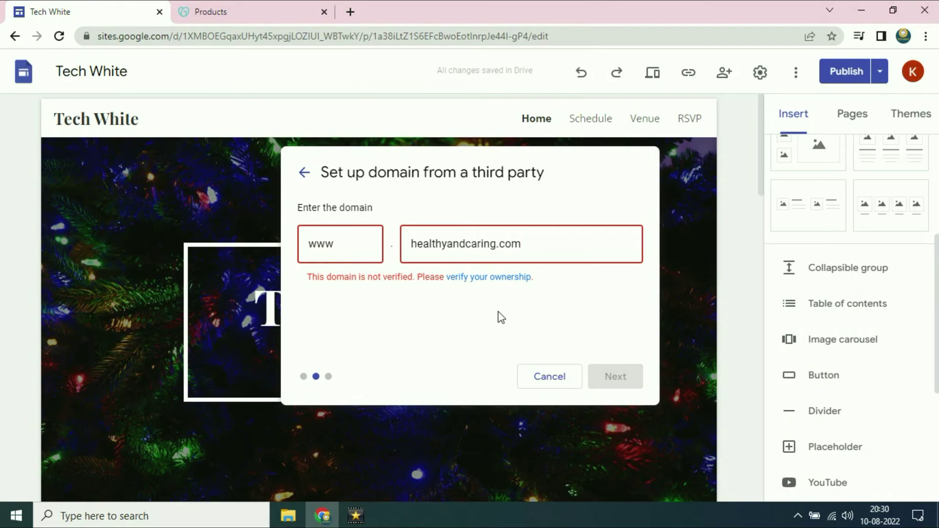
- Open Webmaster Central verification, switch to the CNAME record method, and copy the CNAME label
{"action": "left_click", "coordinate": [478, 285]}
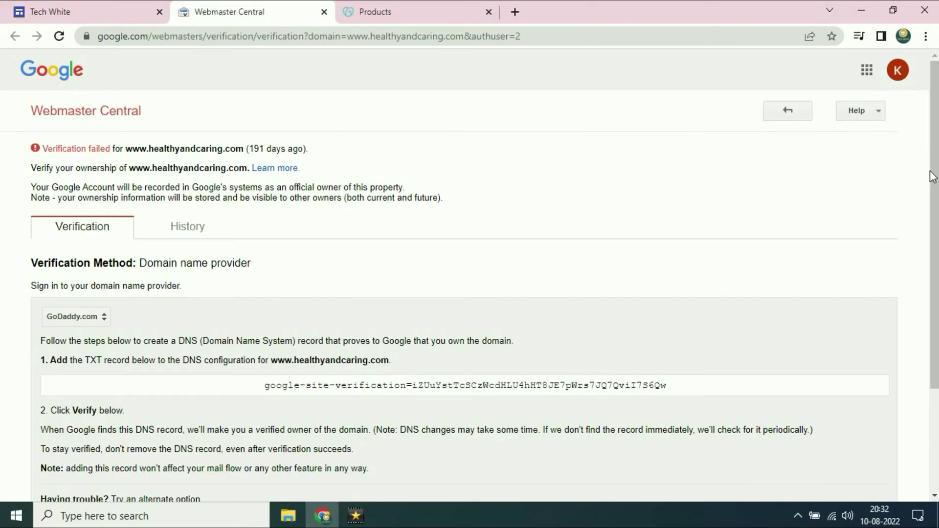
{"action": "left_click_drag", "start_coordinate": [933, 176], "coordinate": [932, 277]}
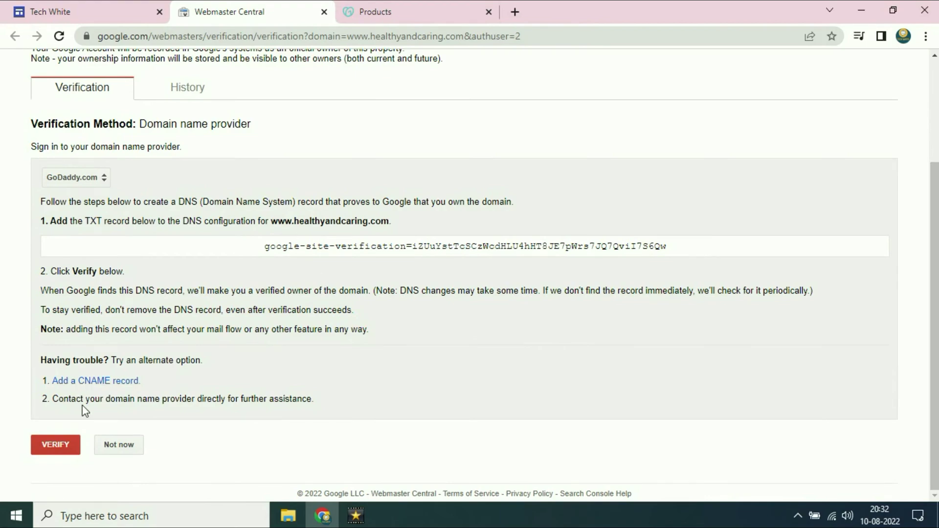
{"action": "left_click", "coordinate": [106, 381]}
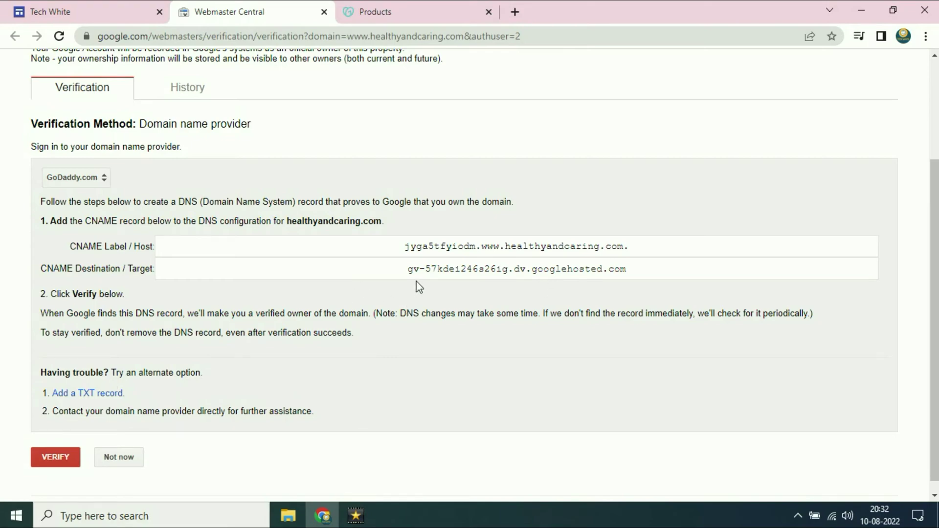
{"action": "left_click_drag", "start_coordinate": [406, 247], "coordinate": [640, 261]}
{"action": "right_click", "coordinate": [591, 246]}
{"action": "left_click", "coordinate": [614, 256]}
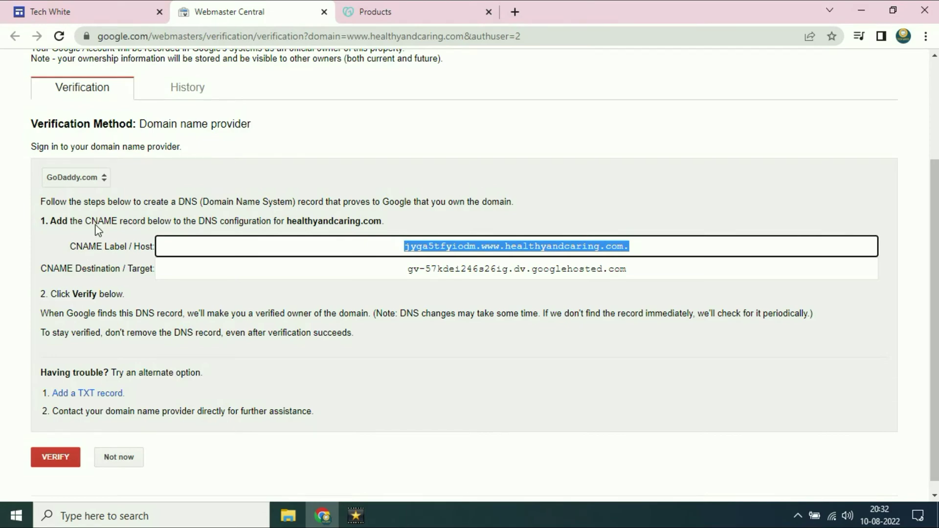
{"action": "left_click", "coordinate": [392, 15]}
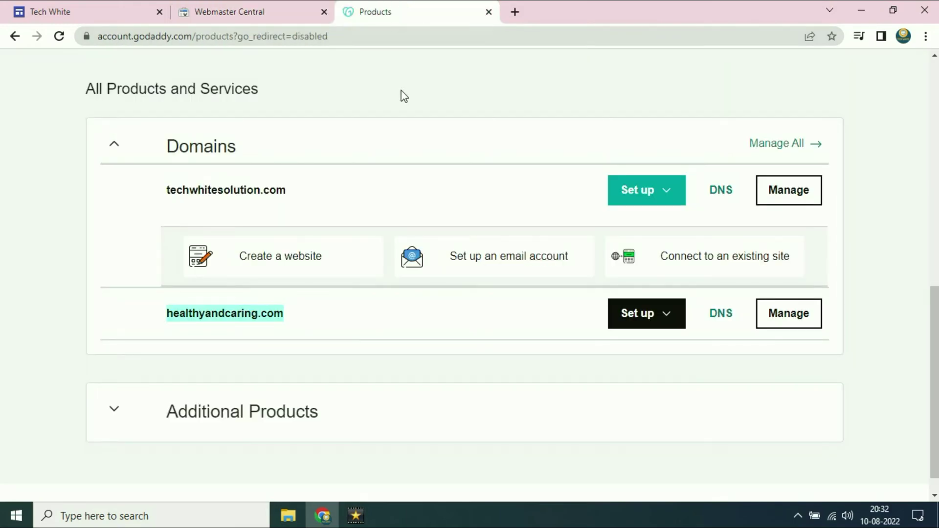
- Open DNS Management for healthyandcaring.com and start a new DNS record
{"action": "left_click", "coordinate": [243, 317]}
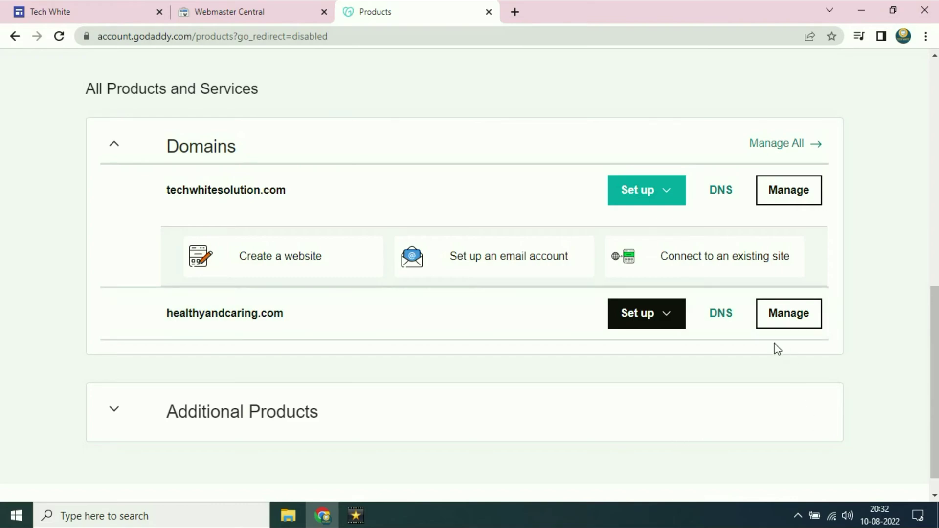
{"action": "left_click", "coordinate": [721, 316]}
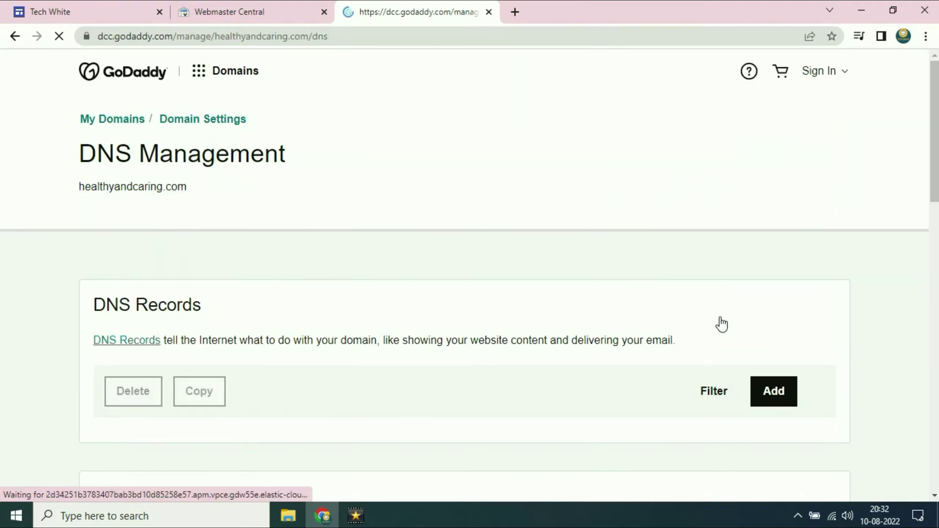
{"action": "left_click_drag", "start_coordinate": [936, 122], "coordinate": [936, 228]}
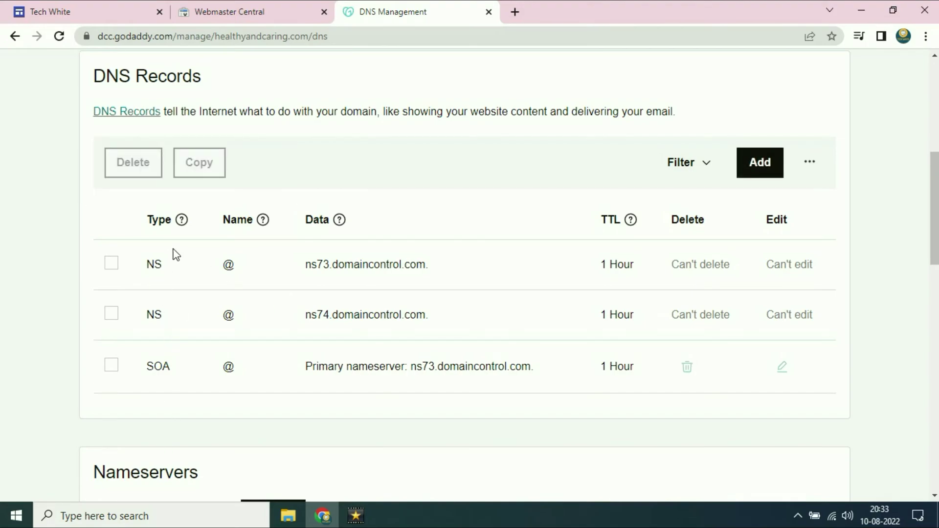
{"action": "left_click", "coordinate": [760, 165]}
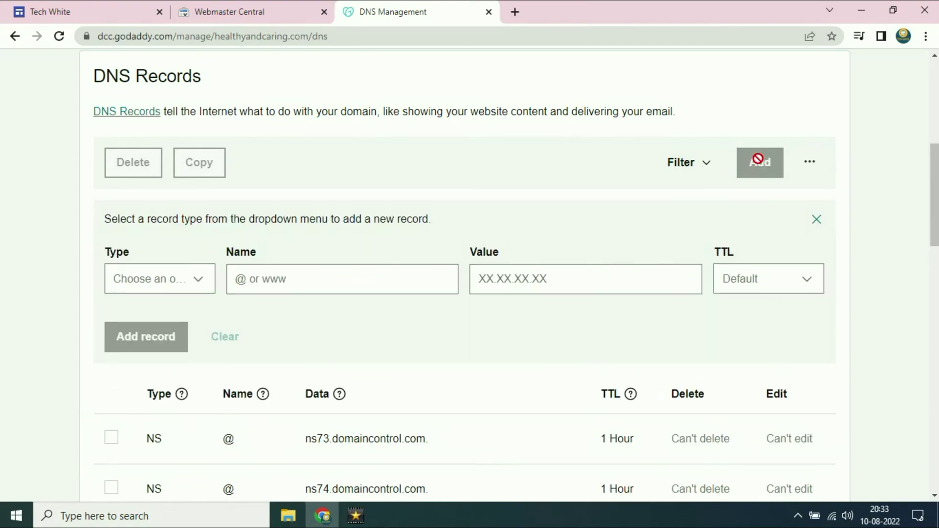
- Make the new record a CNAME named with the suggested verification host
{"action": "left_click", "coordinate": [197, 281]}
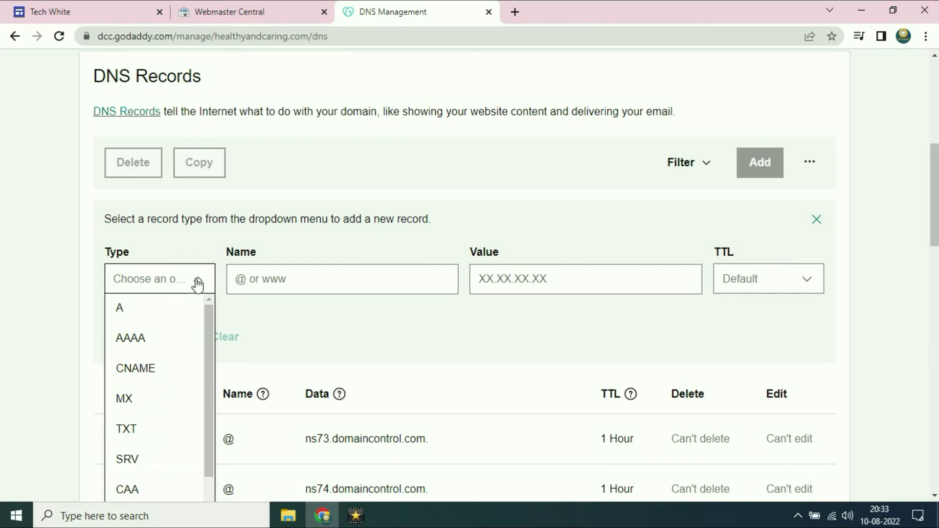
{"action": "left_click", "coordinate": [136, 378]}
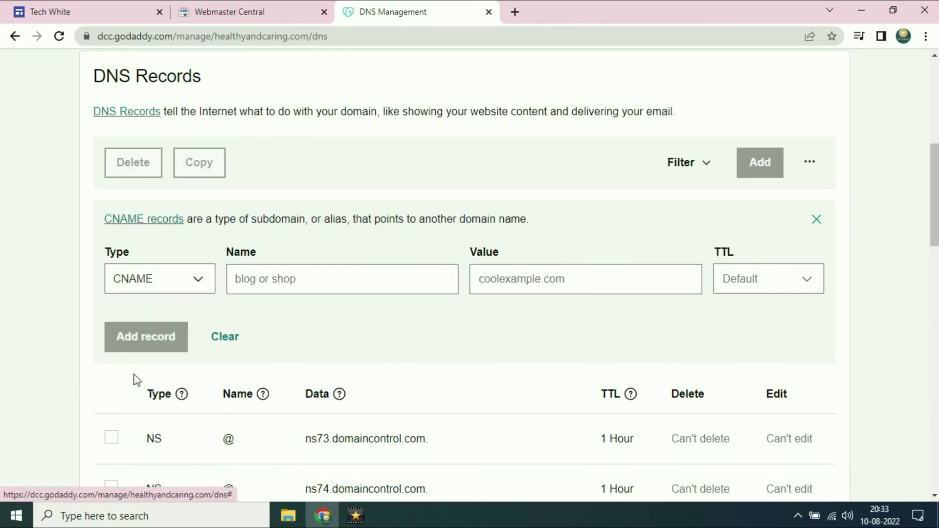
{"action": "left_click", "coordinate": [275, 283]}
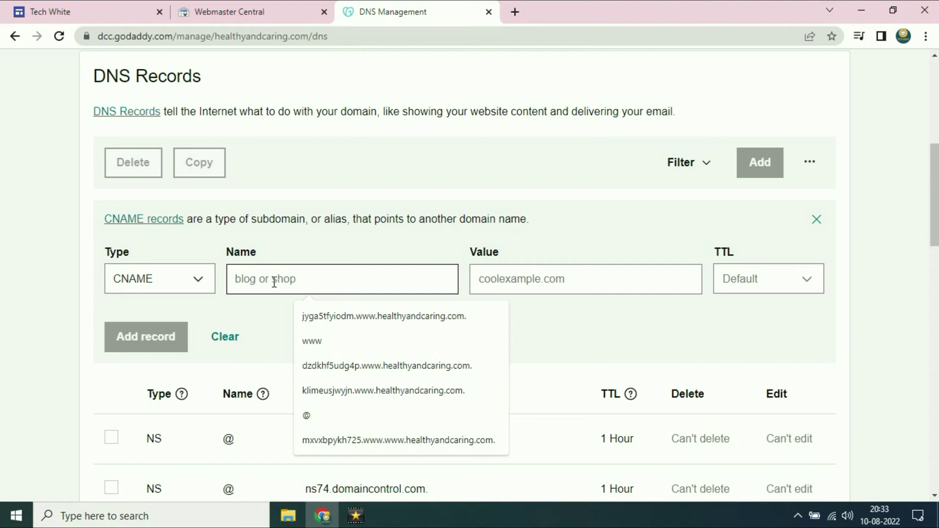
{"action": "key", "text": "Down"}
{"action": "key", "text": "Return"}
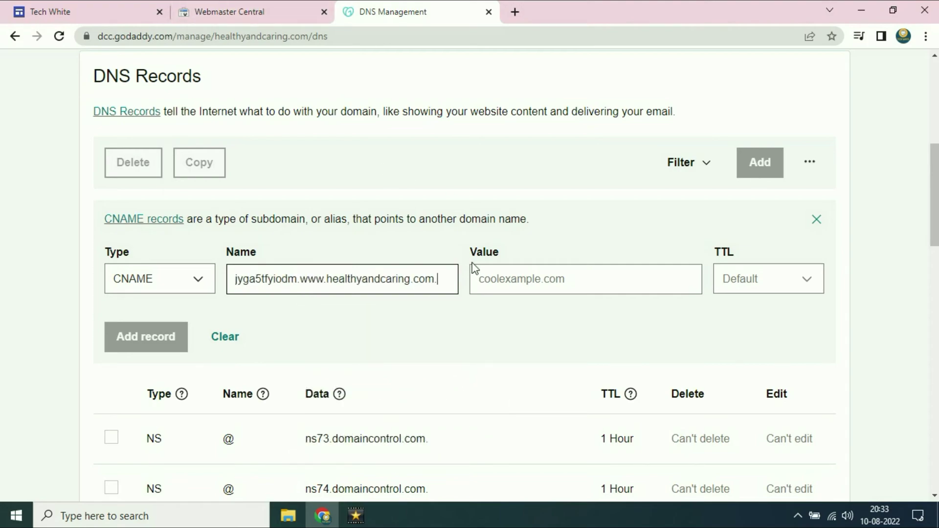
- Paste Google's googlehosted.com destination as Value, set TTL to 1/2 Hour, and save the record
{"action": "left_click", "coordinate": [247, 10]}
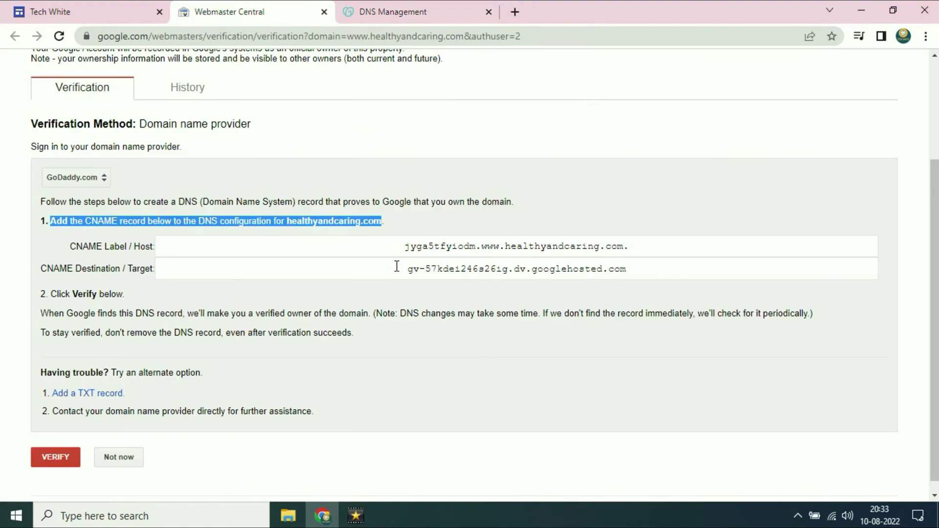
{"action": "left_click_drag", "start_coordinate": [410, 270], "coordinate": [644, 275]}
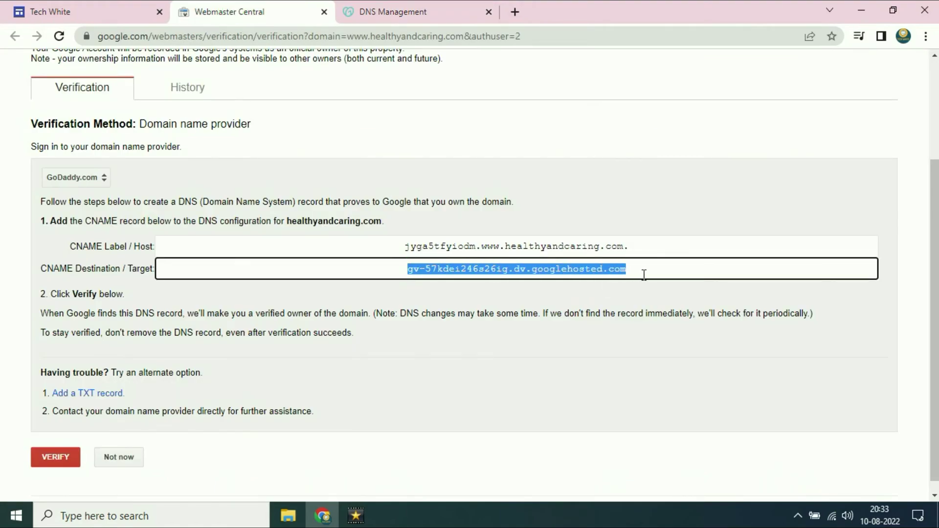
{"action": "right_click", "coordinate": [584, 271]}
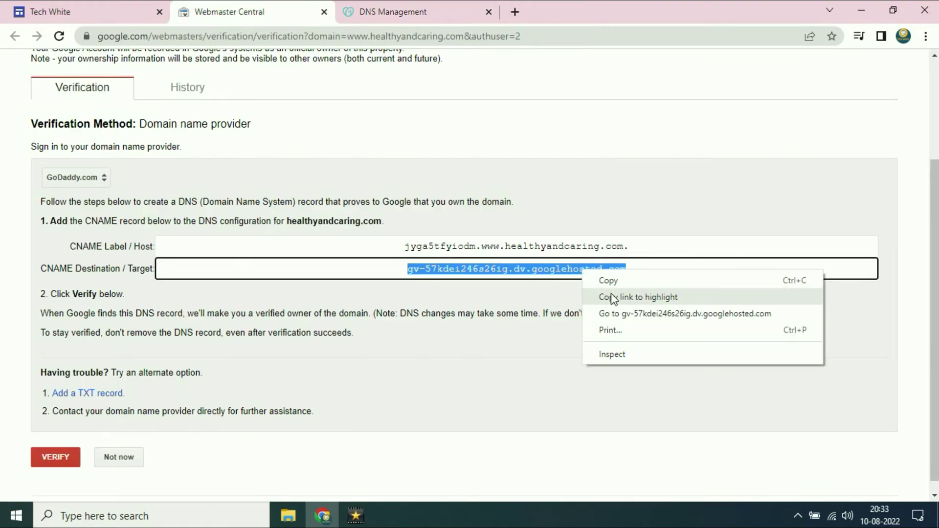
{"action": "left_click", "coordinate": [619, 282]}
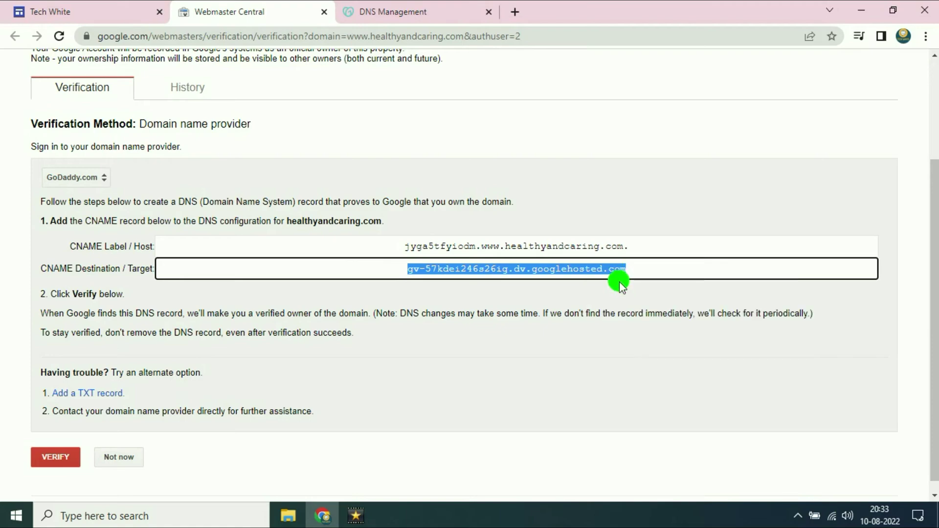
{"action": "left_click", "coordinate": [419, 11]}
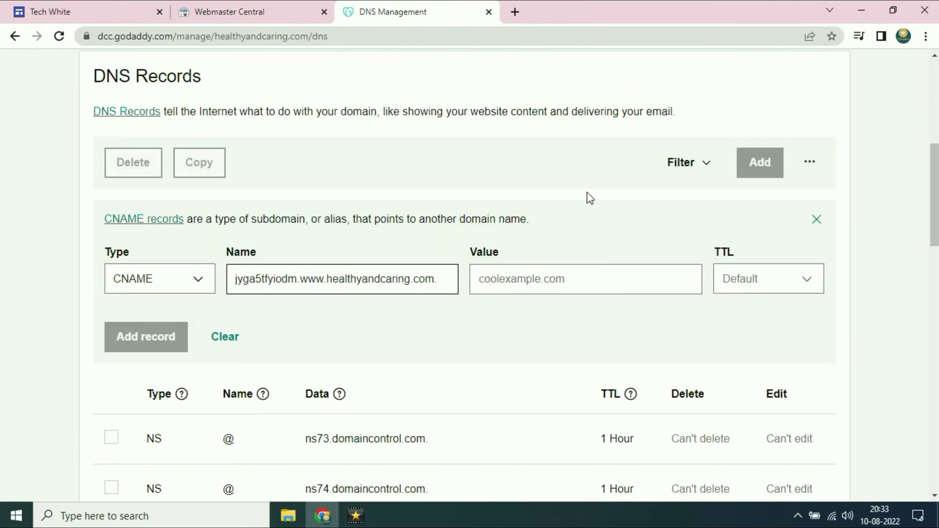
{"action": "left_click", "coordinate": [506, 283]}
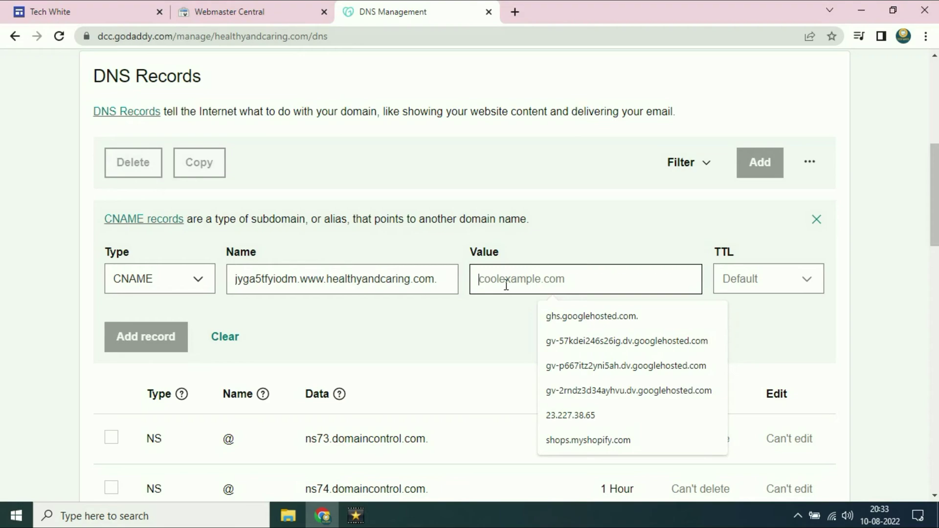
{"action": "key", "text": "ctrl+v"}
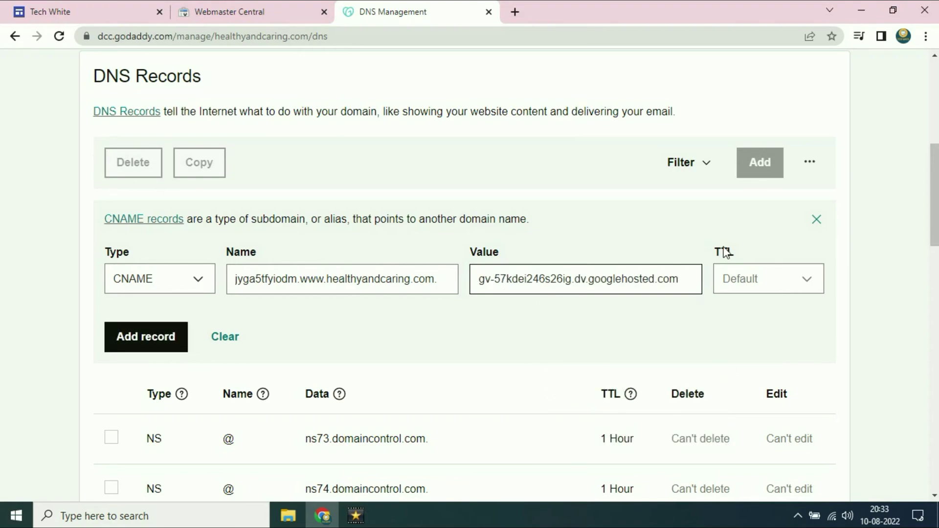
{"action": "left_click", "coordinate": [805, 283]}
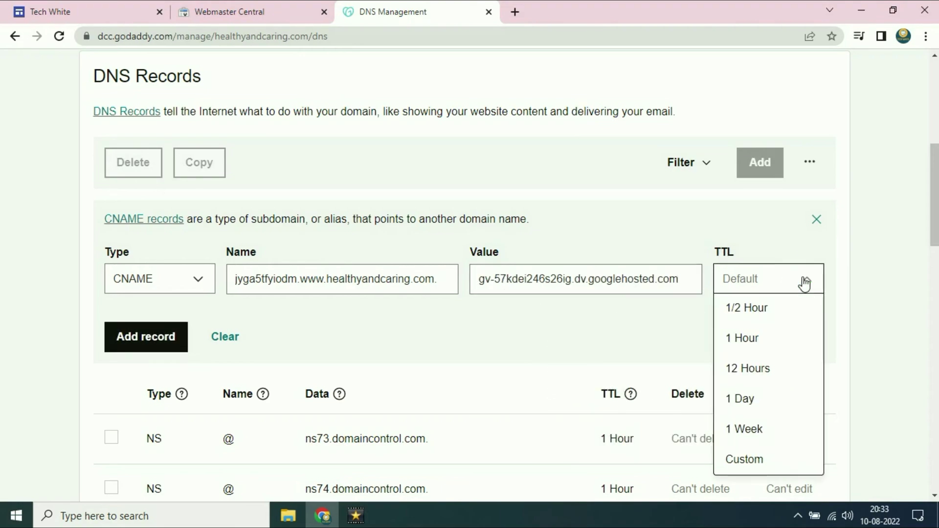
{"action": "left_click", "coordinate": [756, 306]}
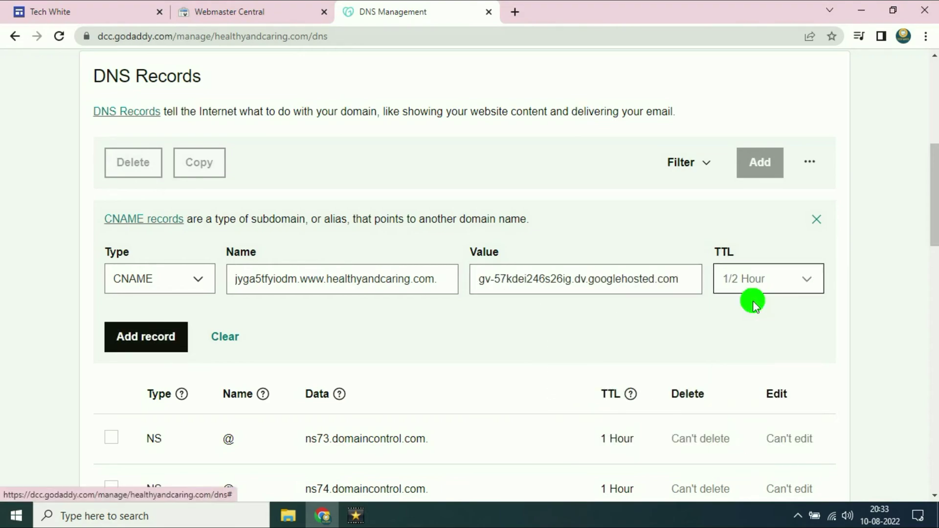
{"action": "left_click", "coordinate": [141, 348]}
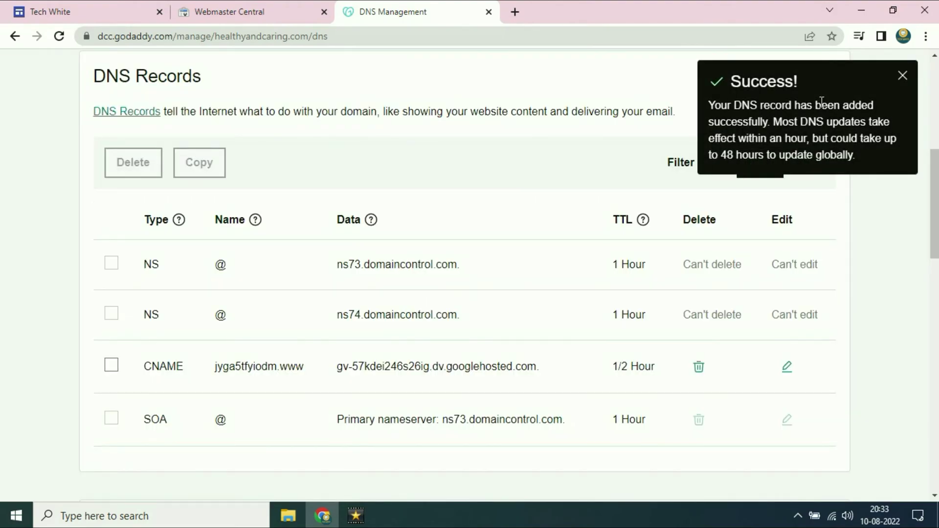
- Dismiss the success message and reload the GoDaddy DNS records page
{"action": "left_click", "coordinate": [902, 77]}
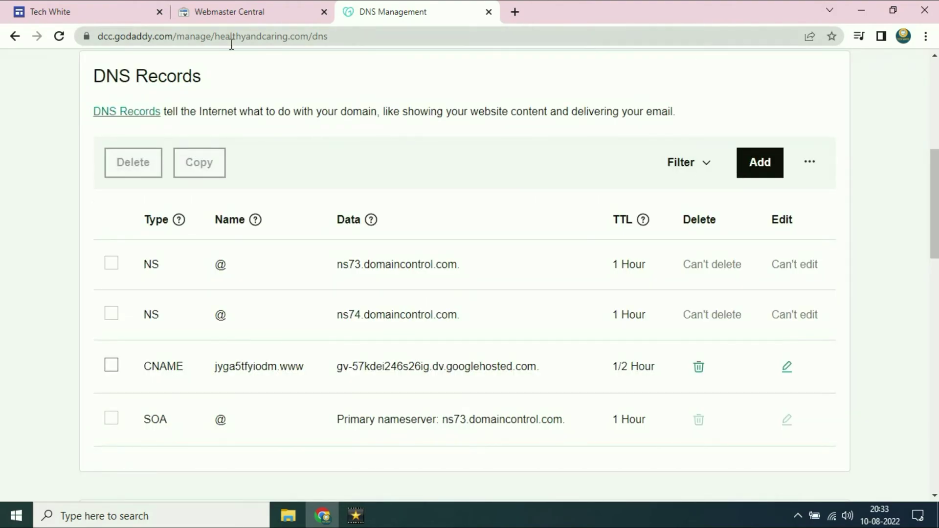
{"action": "left_click", "coordinate": [58, 37]}
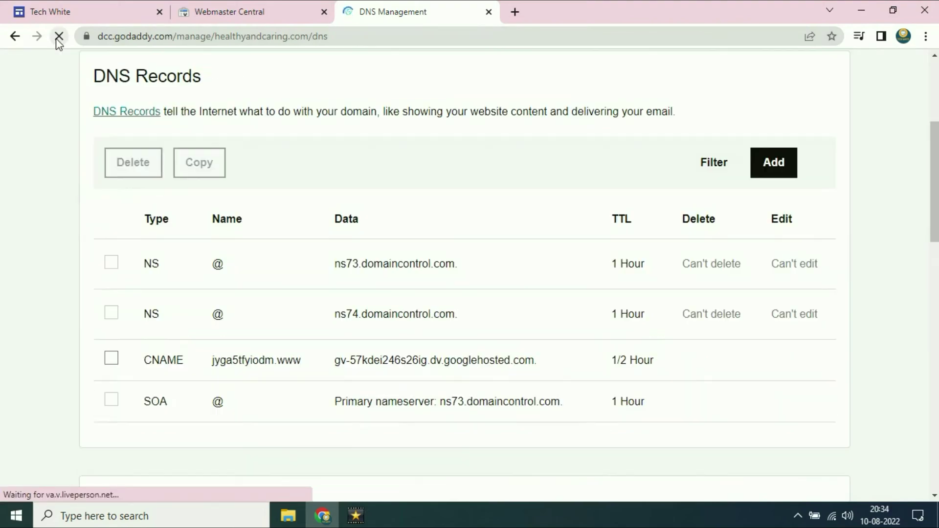
{"action": "left_click_drag", "start_coordinate": [934, 190], "coordinate": [935, 239]}
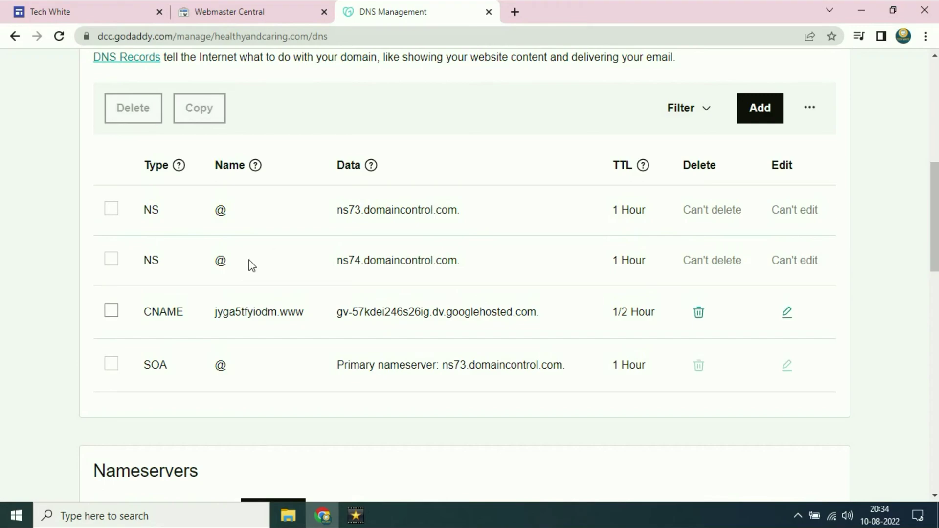
{"action": "left_click_drag", "start_coordinate": [140, 314], "coordinate": [195, 316]}
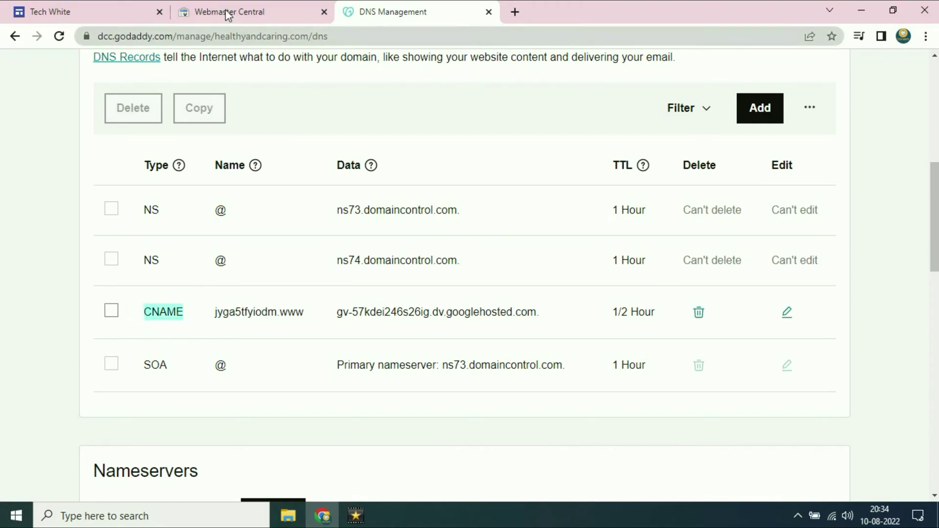
- Request Google's ownership verification and reload the results, which report the CNAME check failed
{"action": "left_click", "coordinate": [244, 17]}
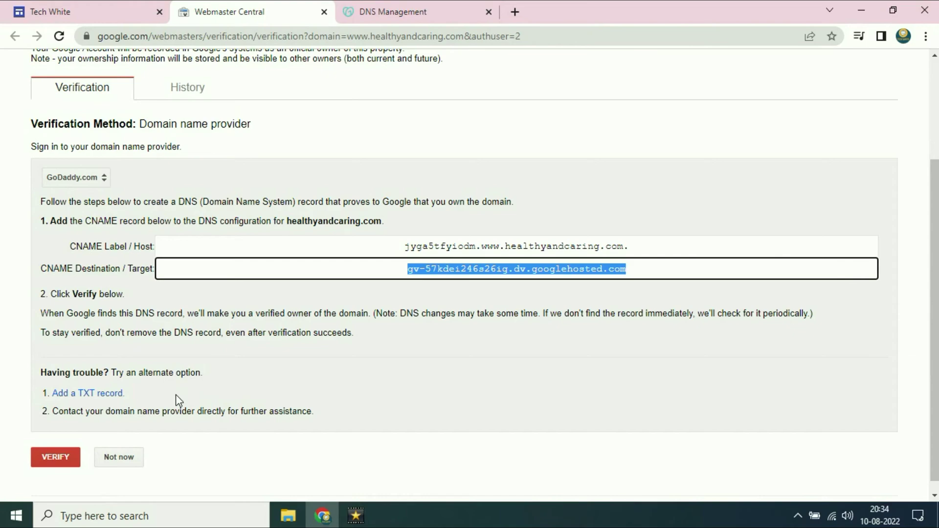
{"action": "left_click", "coordinate": [50, 462]}
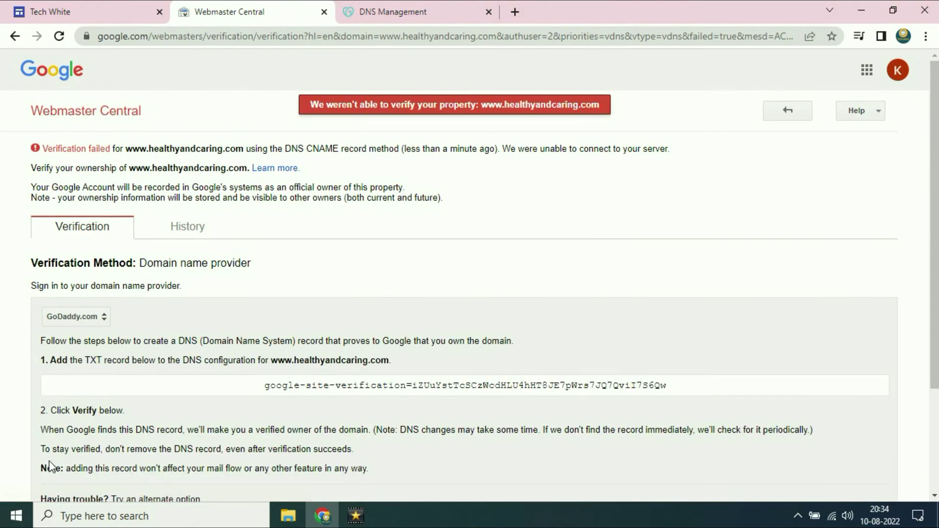
{"action": "left_click", "coordinate": [384, 6]}
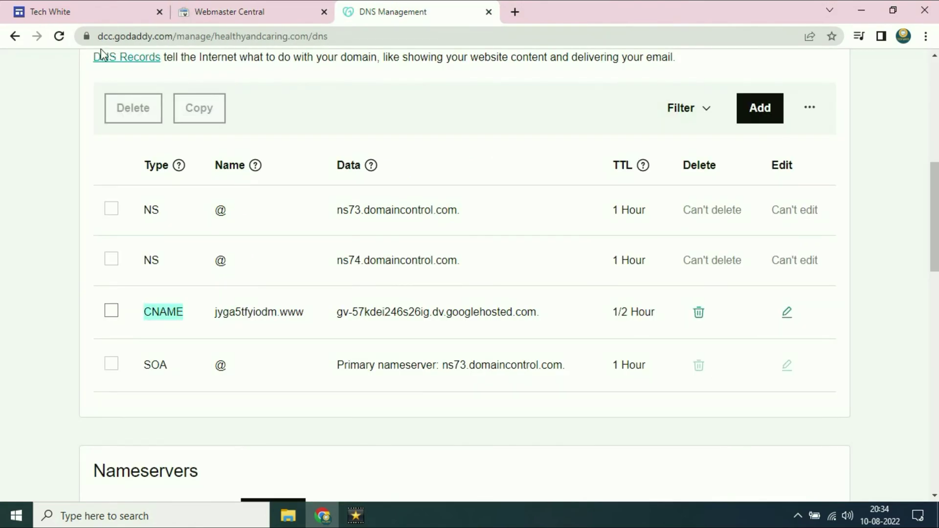
{"action": "left_click", "coordinate": [59, 42]}
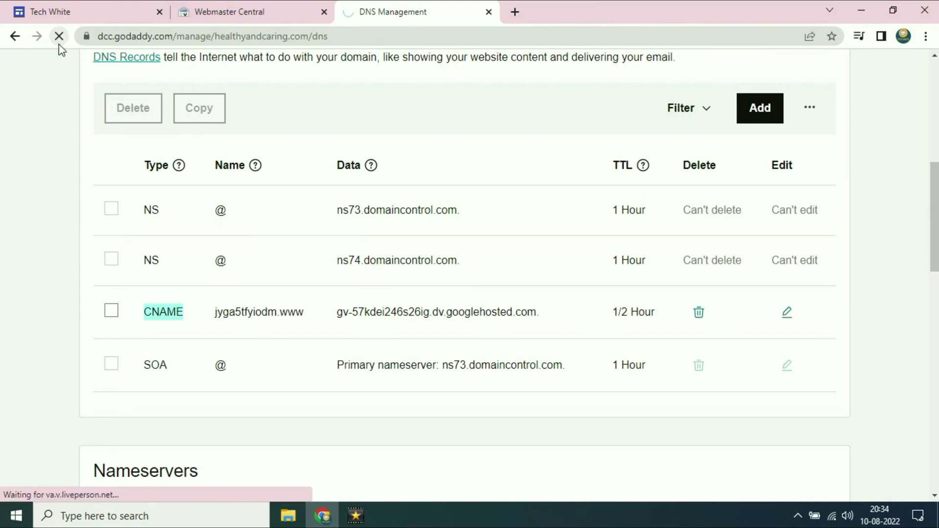
{"action": "left_click", "coordinate": [223, 9]}
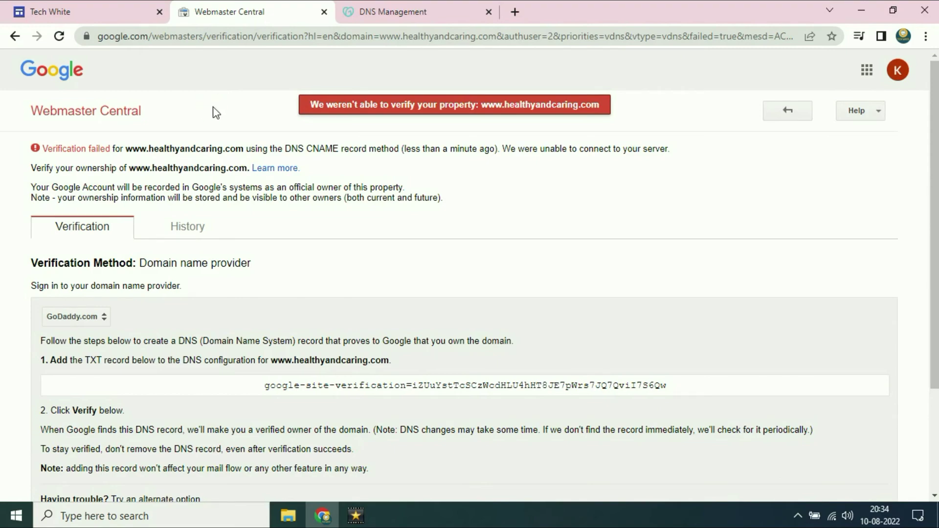
{"action": "left_click", "coordinate": [58, 36]}
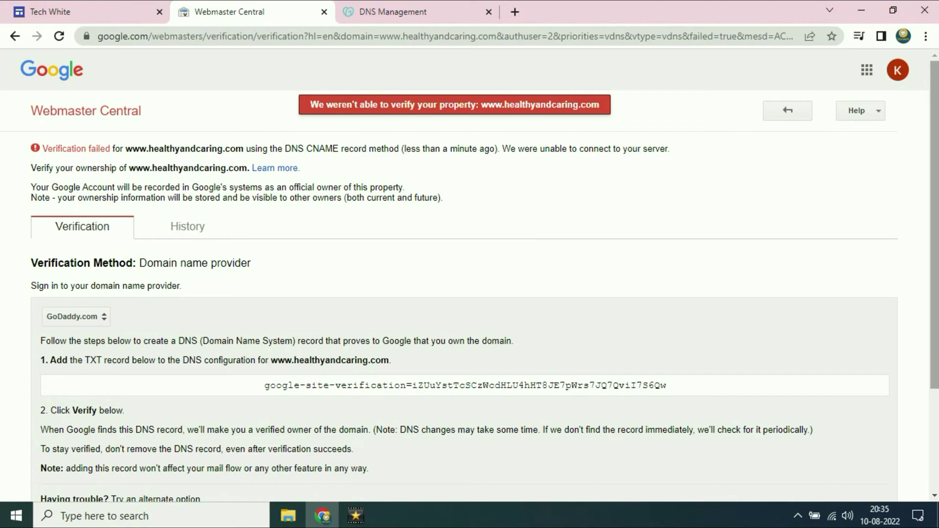
{"action": "scroll", "coordinate": [470, 274], "scroll_direction": "down", "scroll_amount": 3}
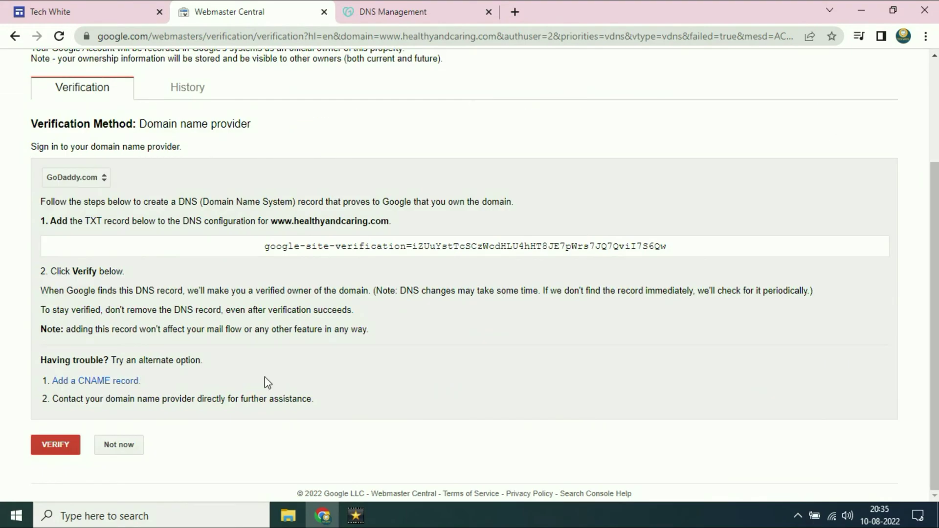
{"action": "left_click", "coordinate": [92, 385]}
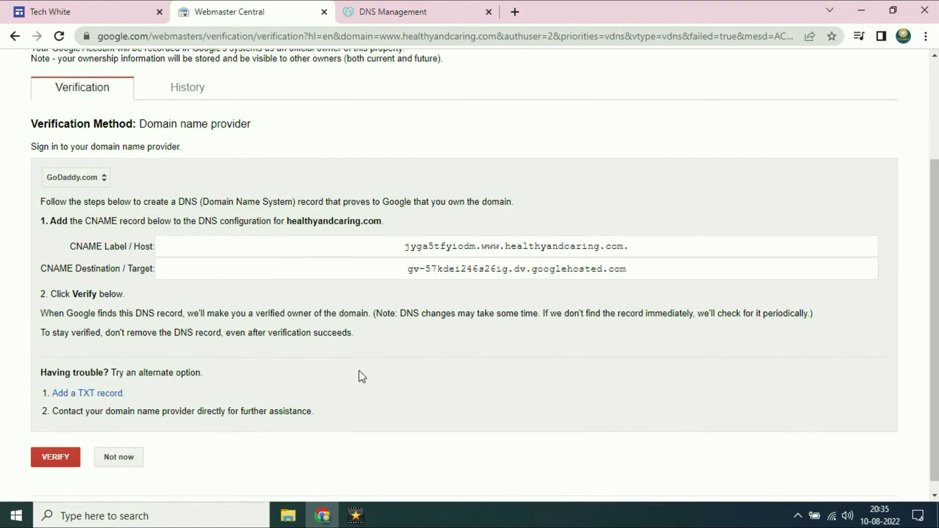
{"action": "left_click", "coordinate": [55, 459]}
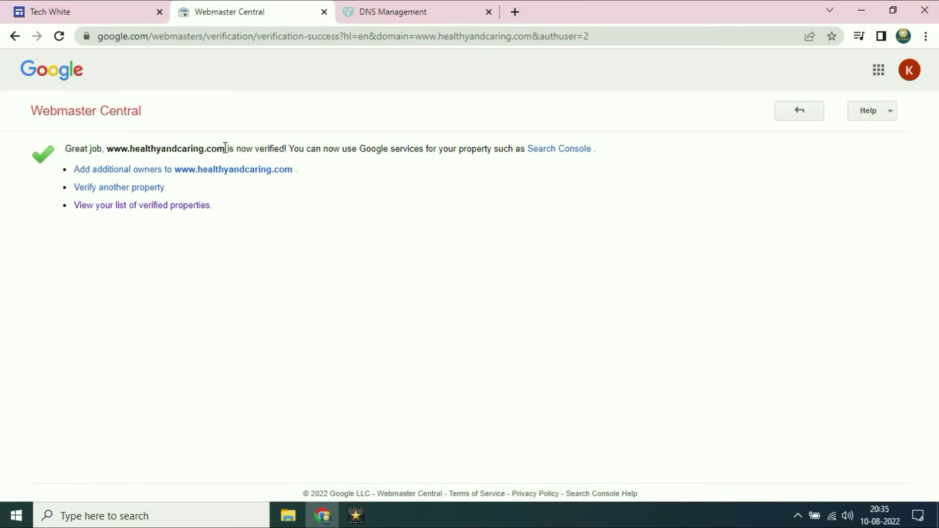
{"action": "left_click", "coordinate": [371, 158]}
- In Tech White's Settings, start custom domain setup using a domain from a third party
{"action": "left_click", "coordinate": [89, 10]}
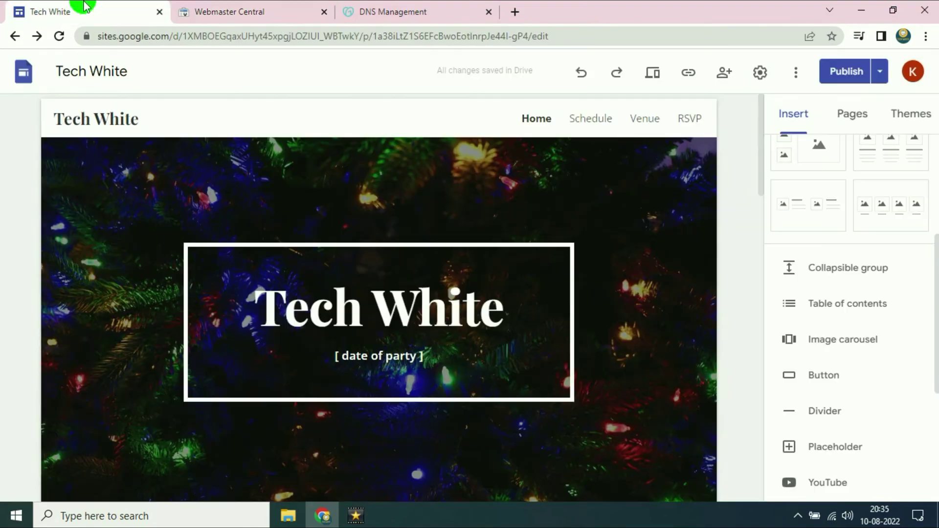
{"action": "left_click", "coordinate": [764, 81]}
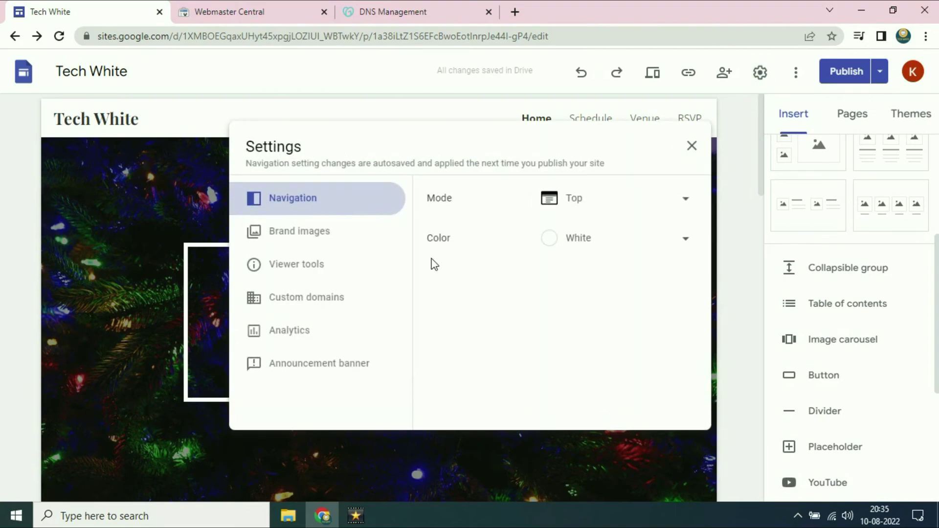
{"action": "left_click", "coordinate": [288, 303]}
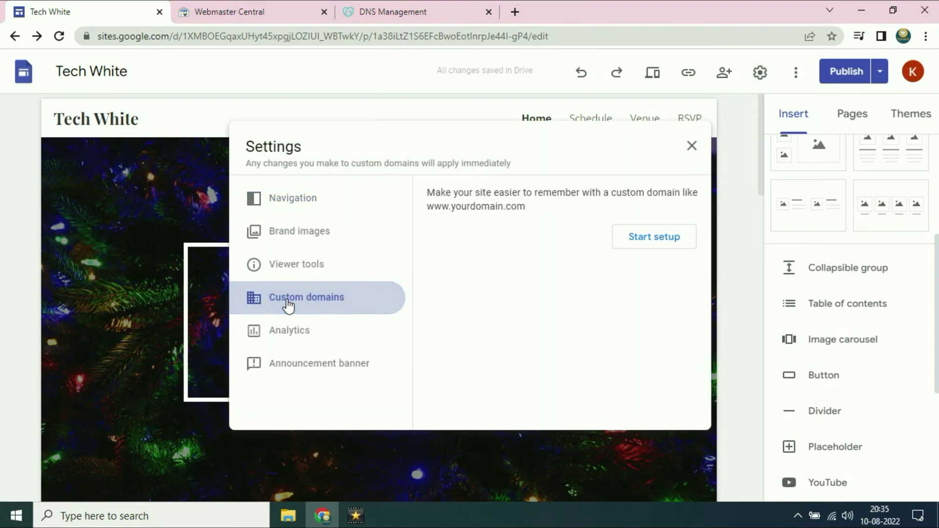
{"action": "left_click", "coordinate": [654, 241]}
{"action": "left_click", "coordinate": [431, 211]}
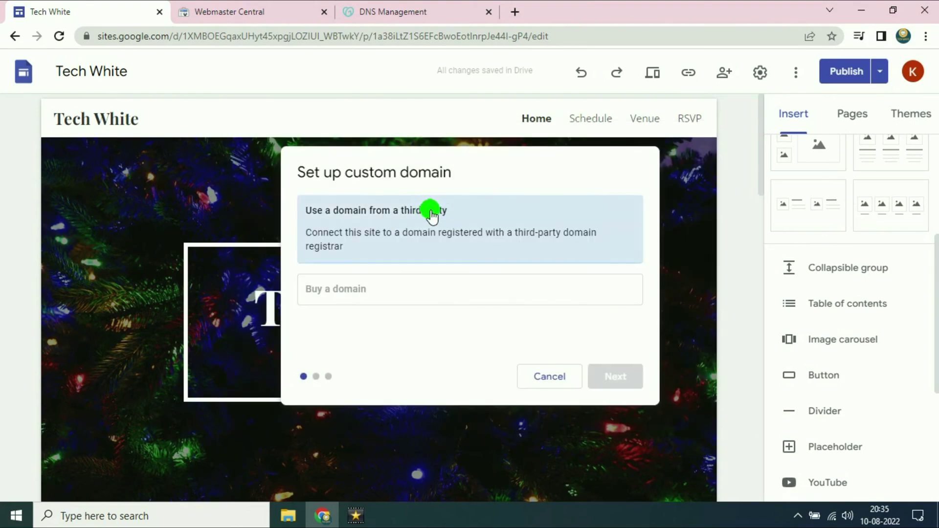
- Copy healthyandcaring.com from GoDaddy DNS Management and paste it into the Sites domain field
{"action": "left_click", "coordinate": [619, 377]}
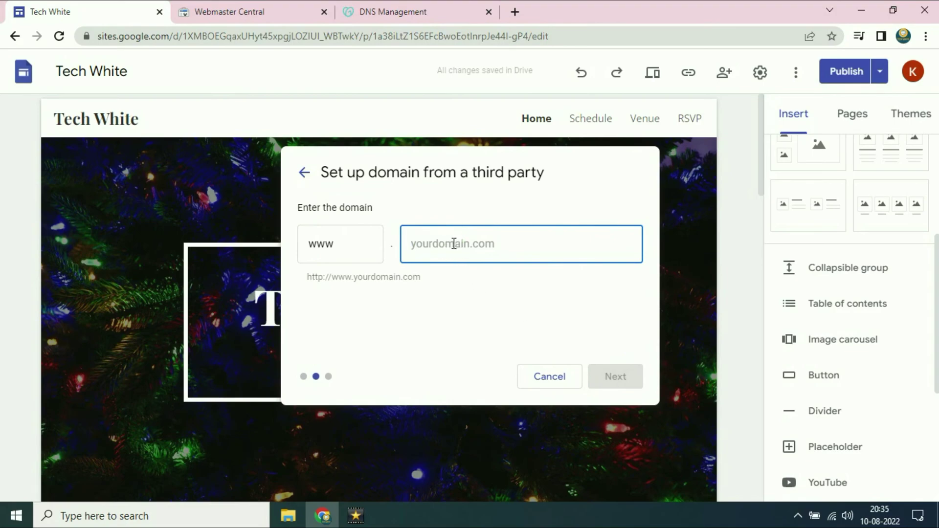
{"action": "left_click", "coordinate": [409, 11]}
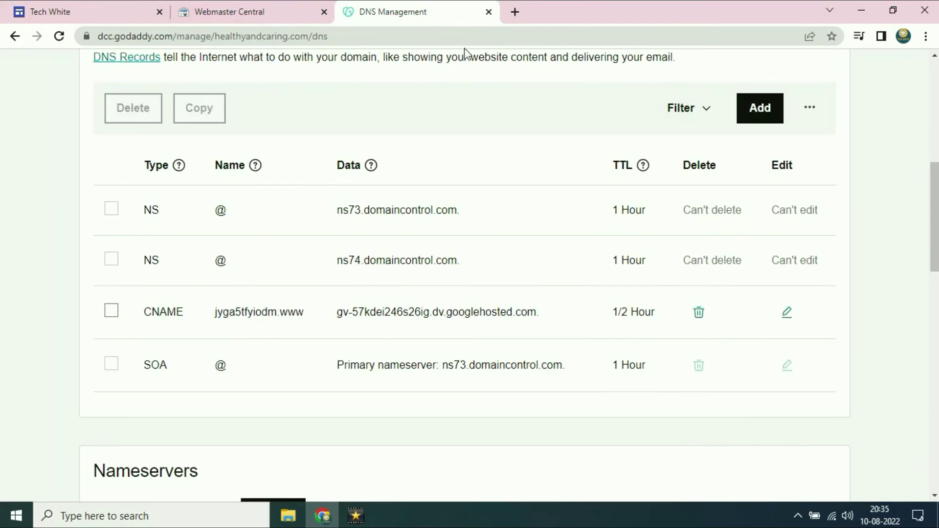
{"action": "left_click_drag", "start_coordinate": [934, 216], "coordinate": [935, 116]}
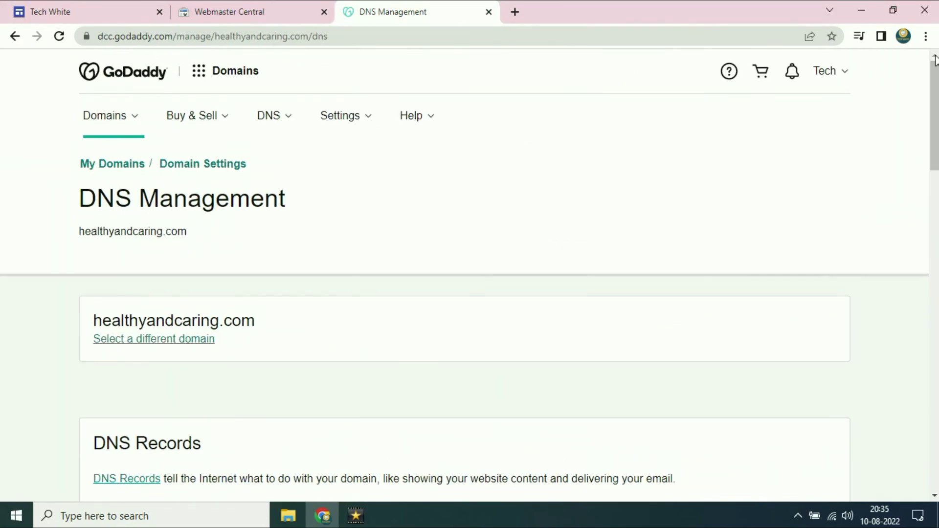
{"action": "triple_click", "coordinate": [88, 231]}
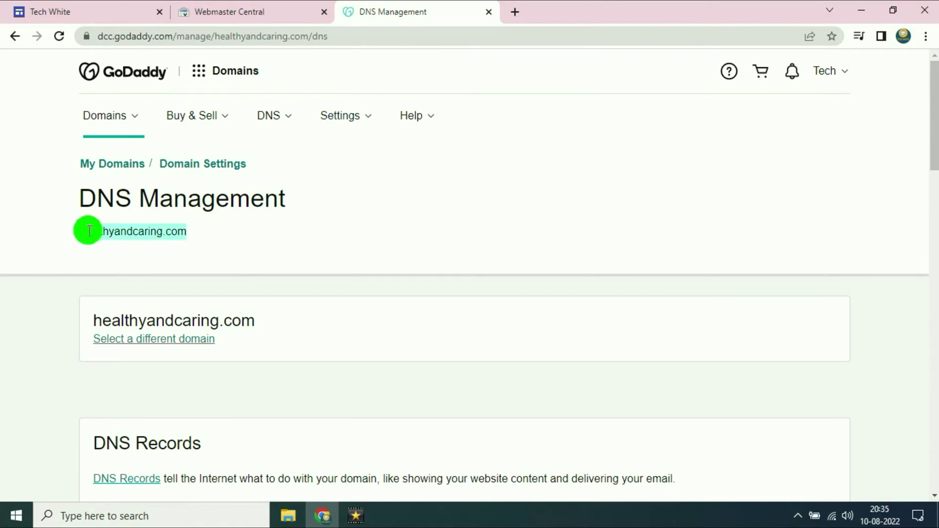
{"action": "right_click", "coordinate": [89, 231]}
{"action": "left_click", "coordinate": [115, 244]}
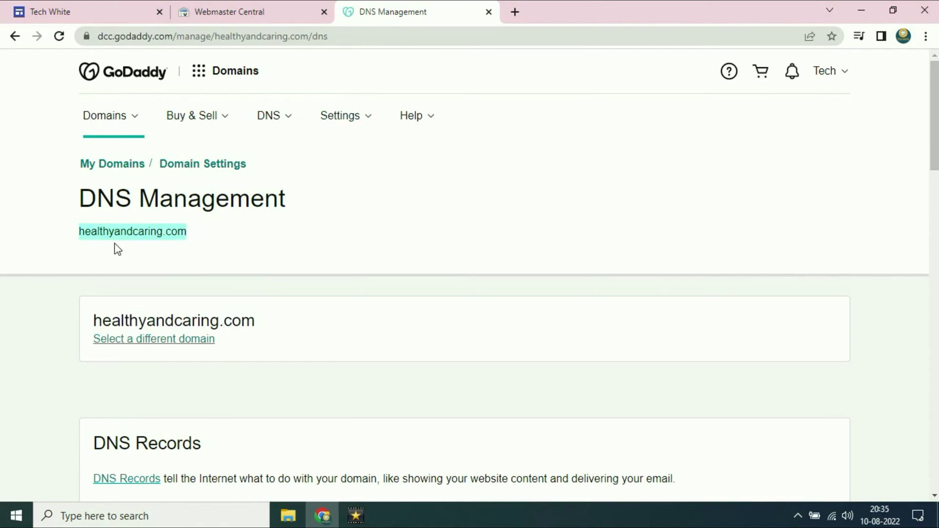
{"action": "left_click", "coordinate": [49, 11]}
{"action": "left_click", "coordinate": [453, 241]}
{"action": "key", "text": "ctrl+v"}
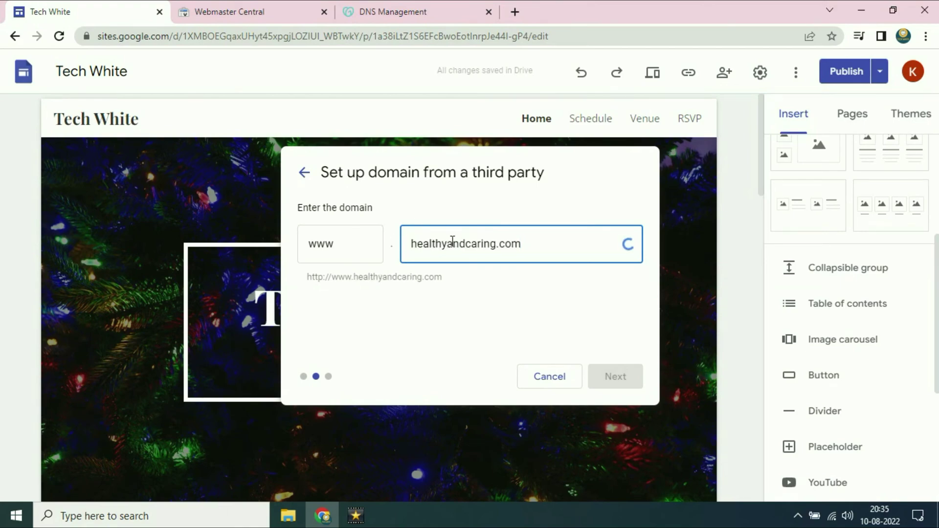
- Reach the registrar instructions and copy the CNAME target ghs.googlehosted.com. for GoDaddy
{"action": "left_click", "coordinate": [617, 377]}
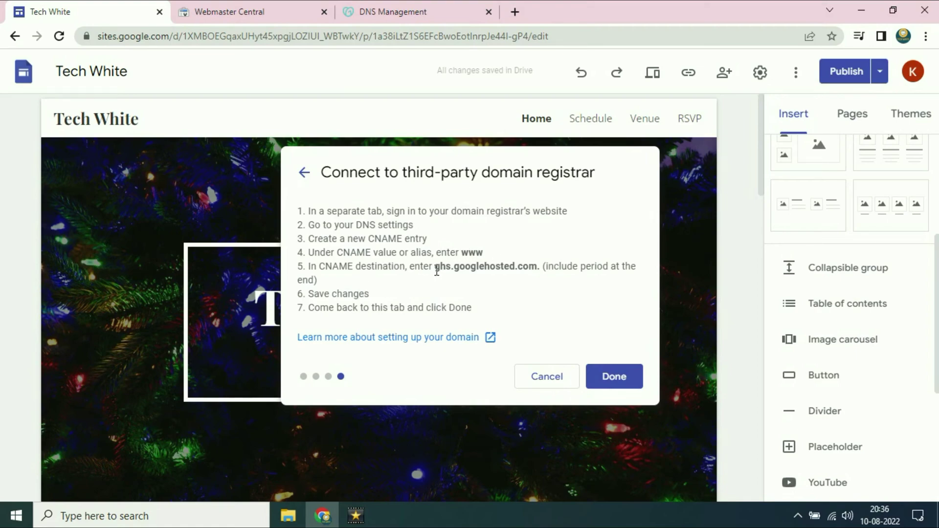
{"action": "left_click_drag", "start_coordinate": [435, 267], "coordinate": [539, 268]}
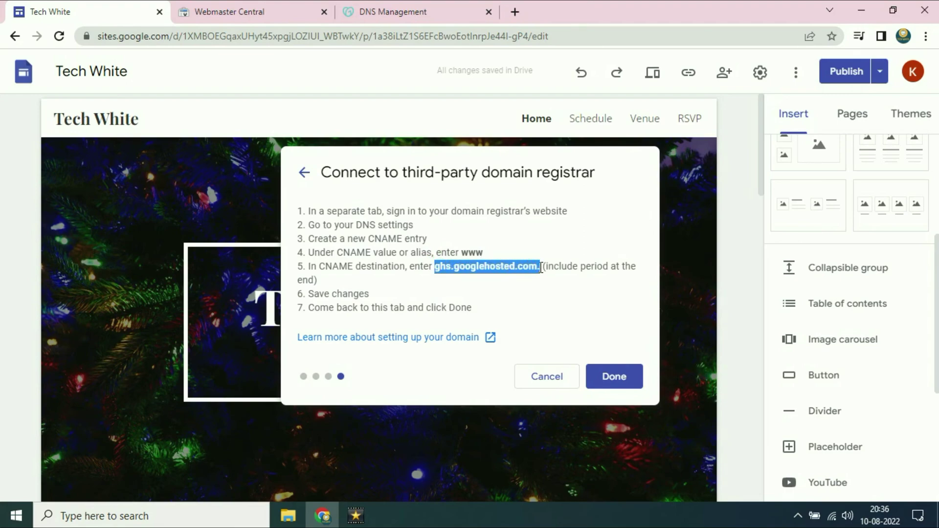
{"action": "right_click", "coordinate": [534, 268]}
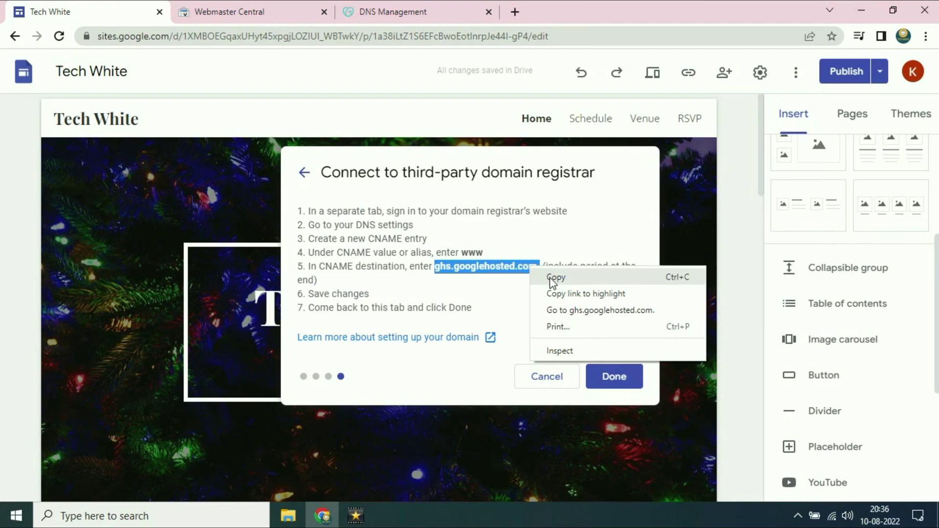
{"action": "left_click", "coordinate": [550, 274]}
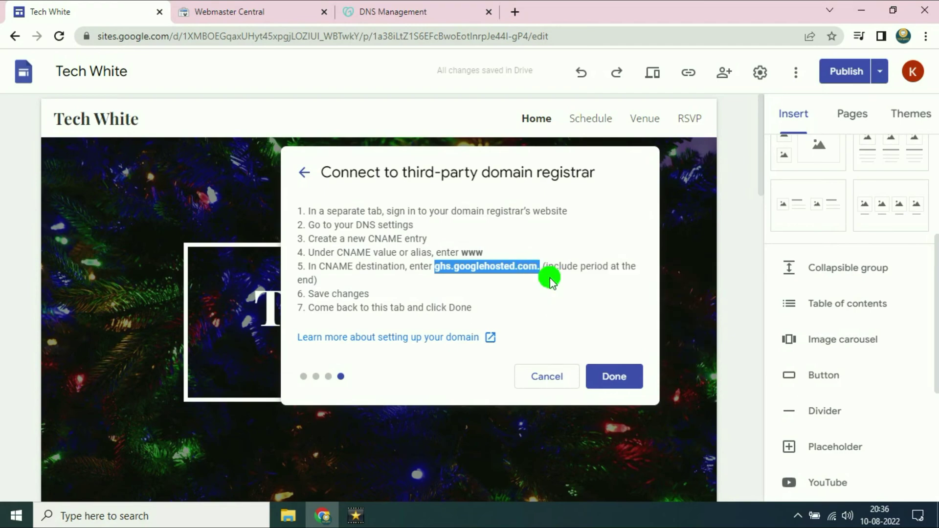
{"action": "left_click", "coordinate": [401, 10]}
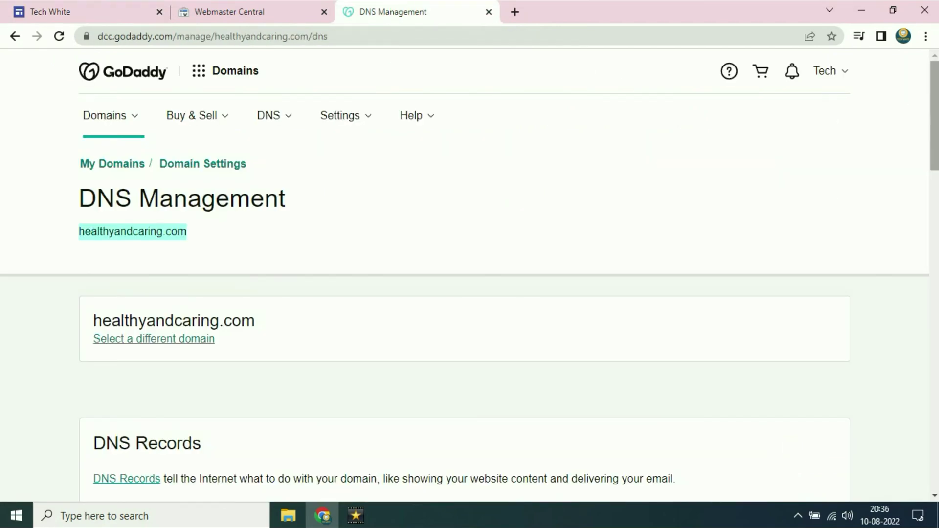
- Add a new GoDaddy CNAME record named www with value ghs.googlehosted.com
{"action": "left_click_drag", "start_coordinate": [936, 110], "coordinate": [936, 209]}
{"action": "scroll", "coordinate": [470, 274], "scroll_direction": "down", "scroll_amount": 1}
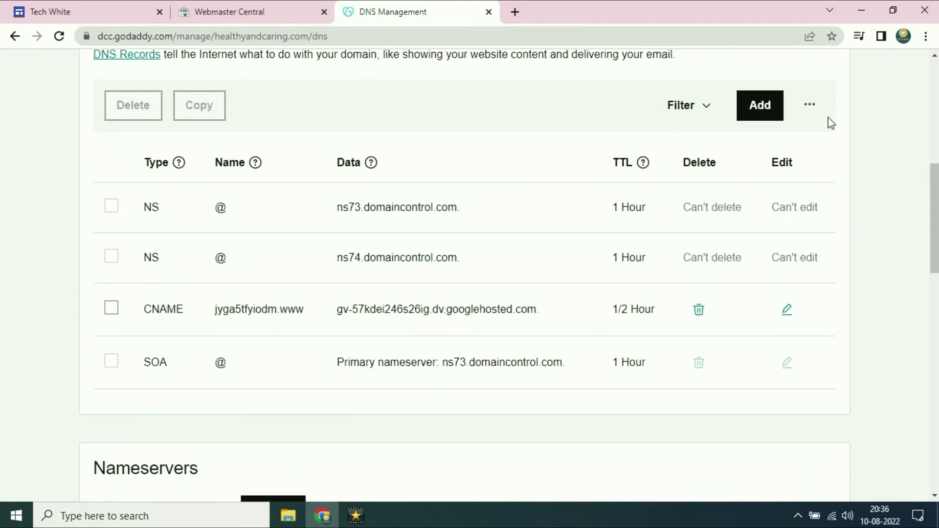
{"action": "left_click", "coordinate": [759, 109]}
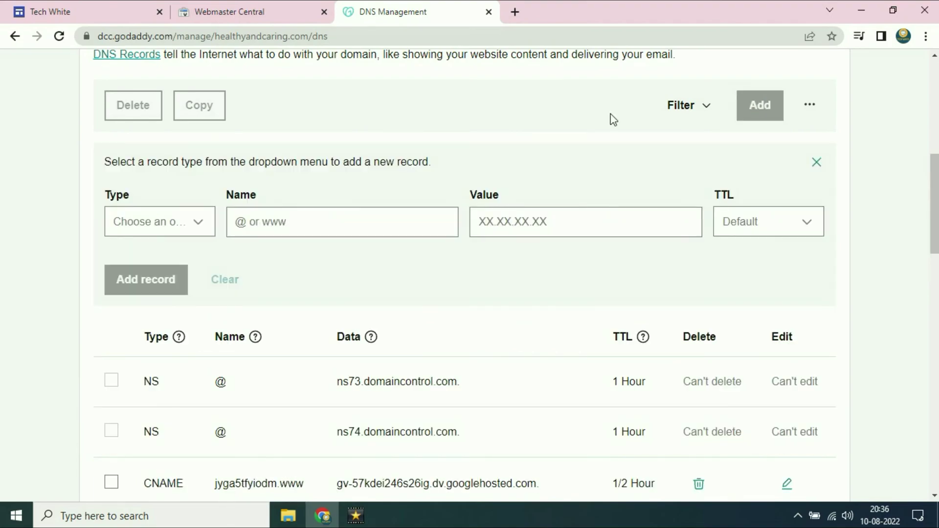
{"action": "left_click", "coordinate": [202, 226]}
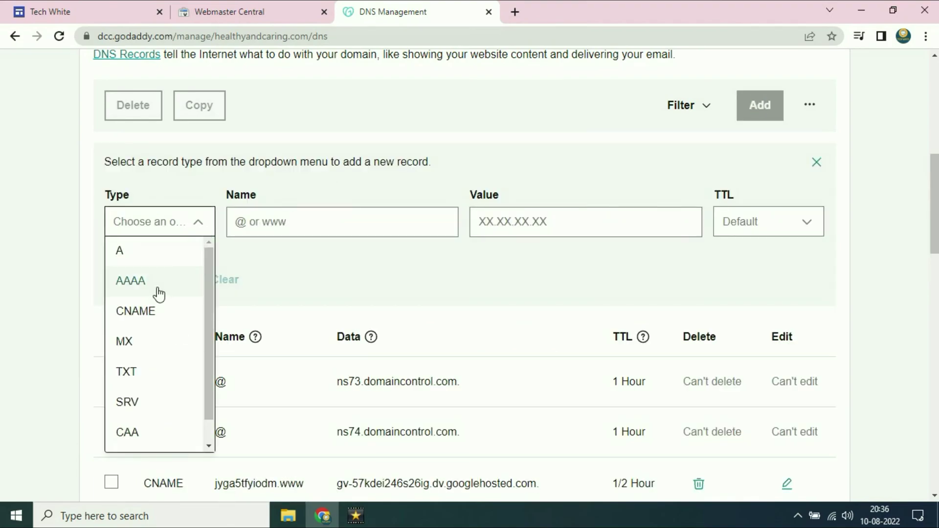
{"action": "left_click", "coordinate": [139, 316]}
{"action": "left_click", "coordinate": [293, 223]}
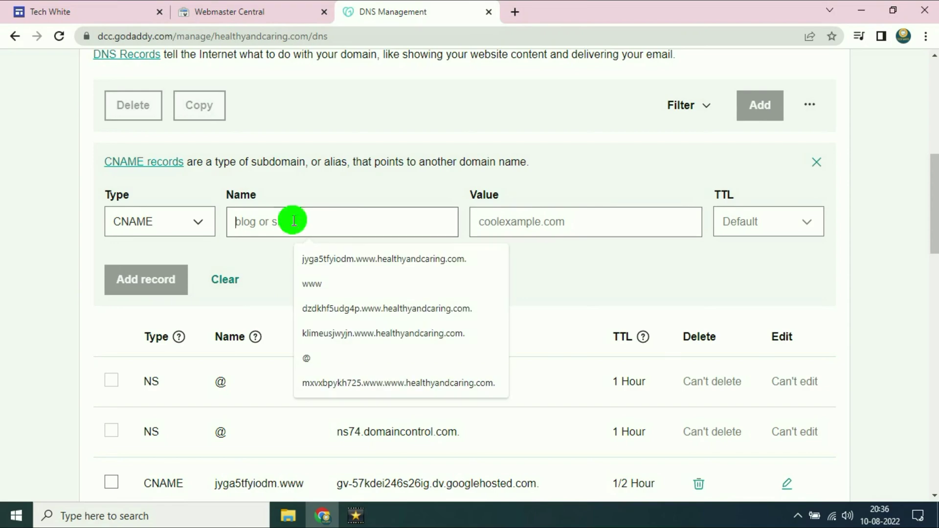
{"action": "type", "text": "www"}
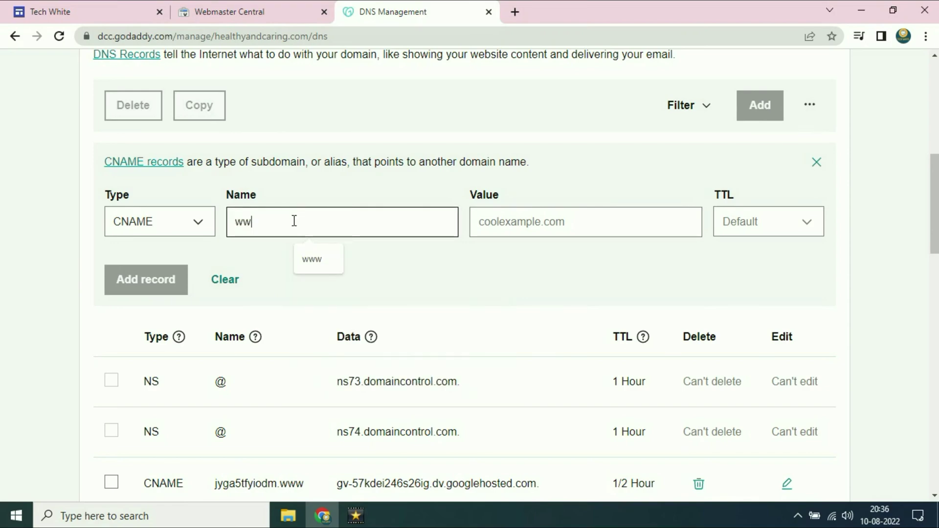
{"action": "left_click", "coordinate": [497, 229]}
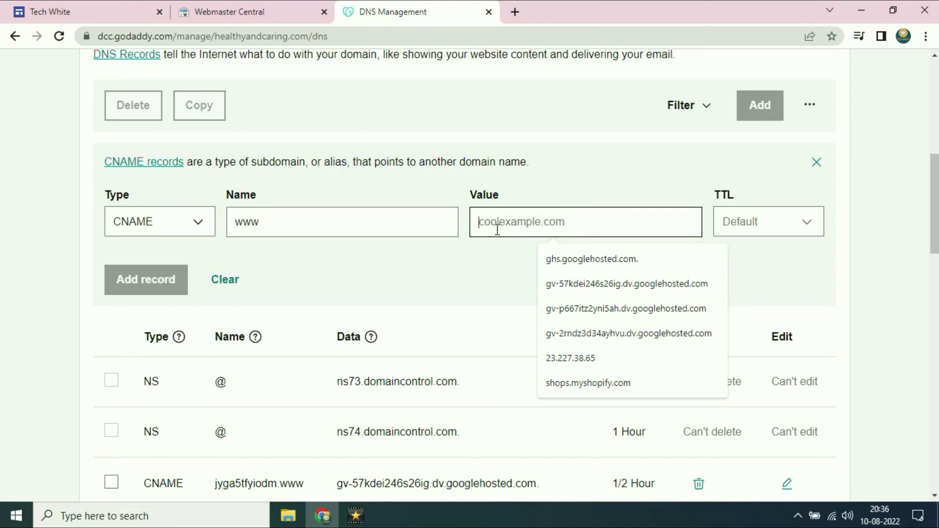
{"action": "key", "text": "Down"}
{"action": "key", "text": "Return"}
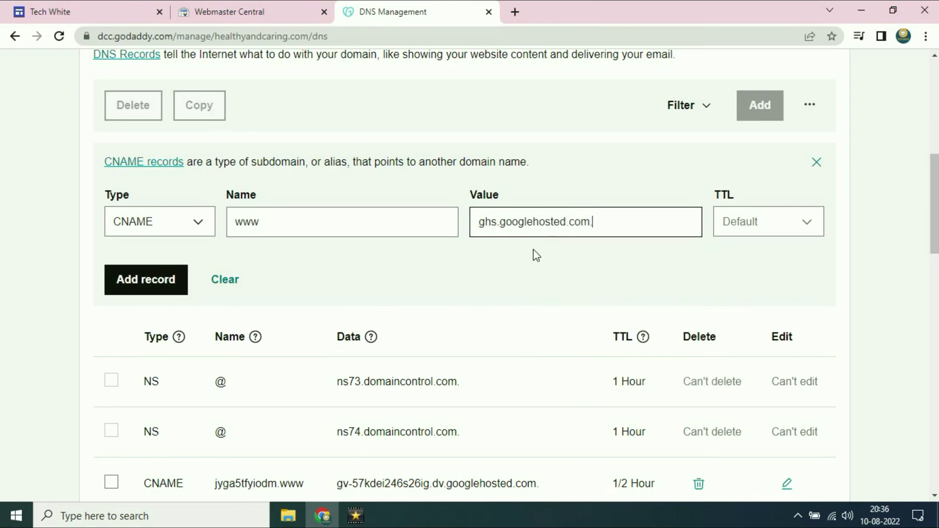
- Set the CNAME record's TTL to 1/2 Hour and save it
{"action": "left_click", "coordinate": [62, 11]}
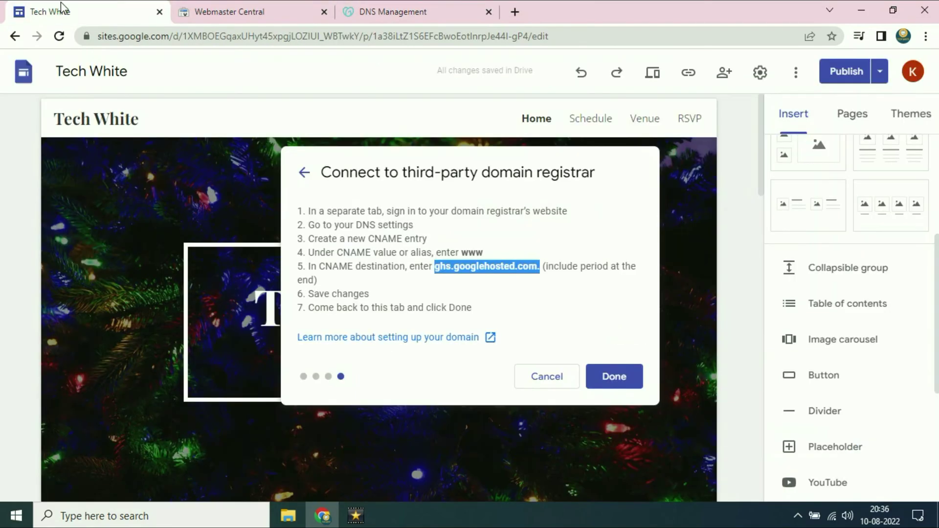
{"action": "left_click", "coordinate": [394, 11]}
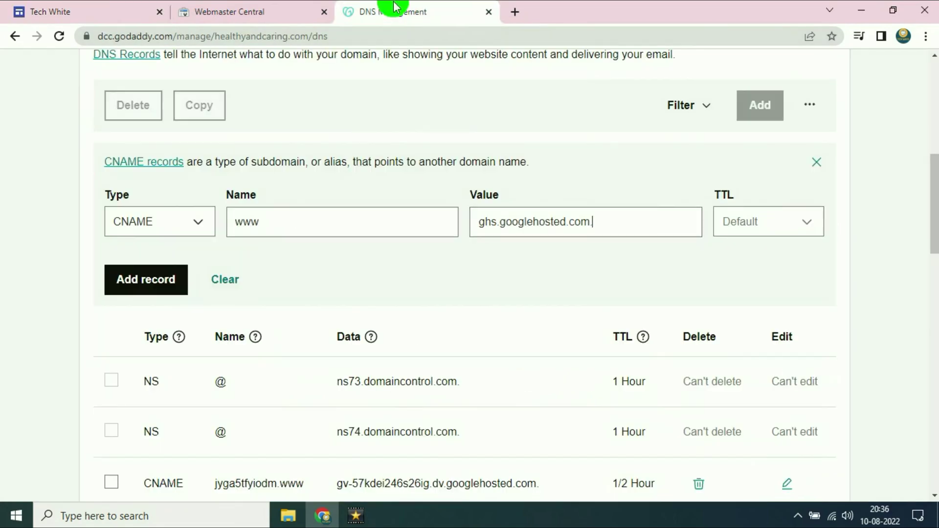
{"action": "left_click", "coordinate": [812, 232]}
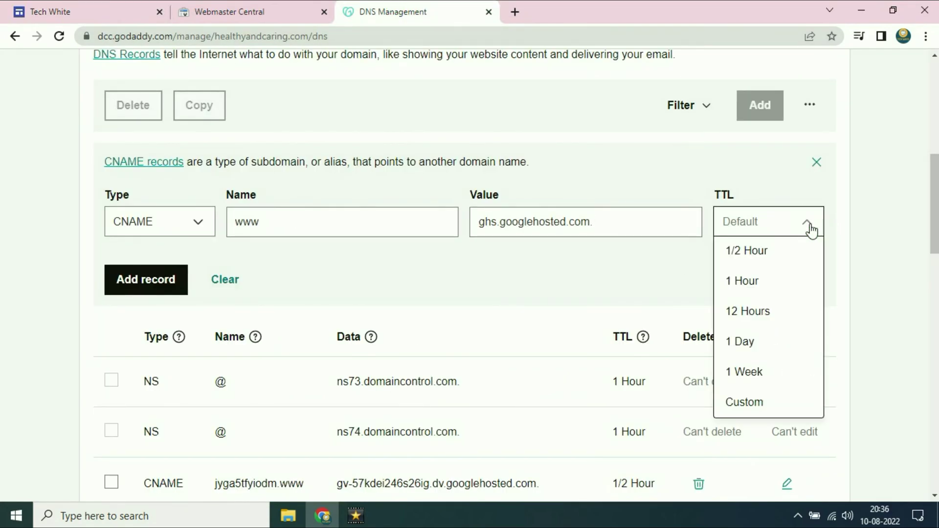
{"action": "left_click", "coordinate": [759, 259]}
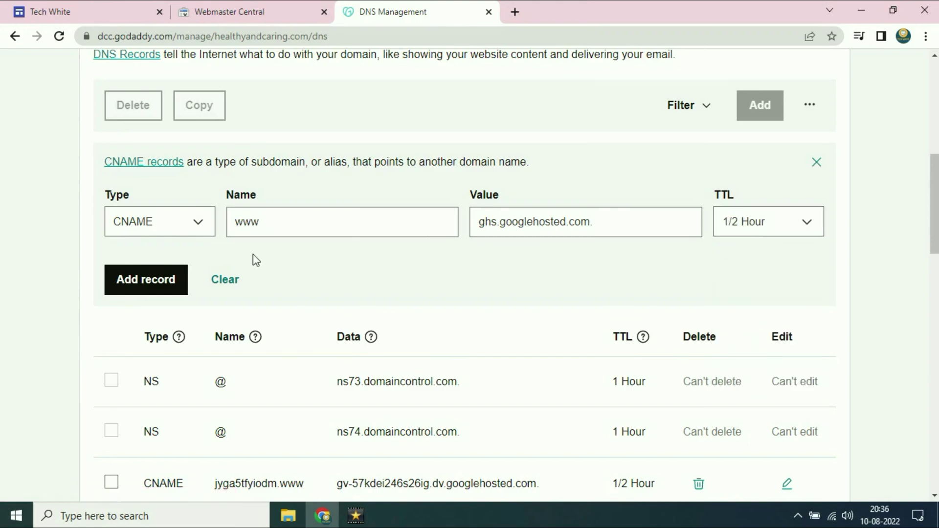
{"action": "left_click", "coordinate": [150, 284]}
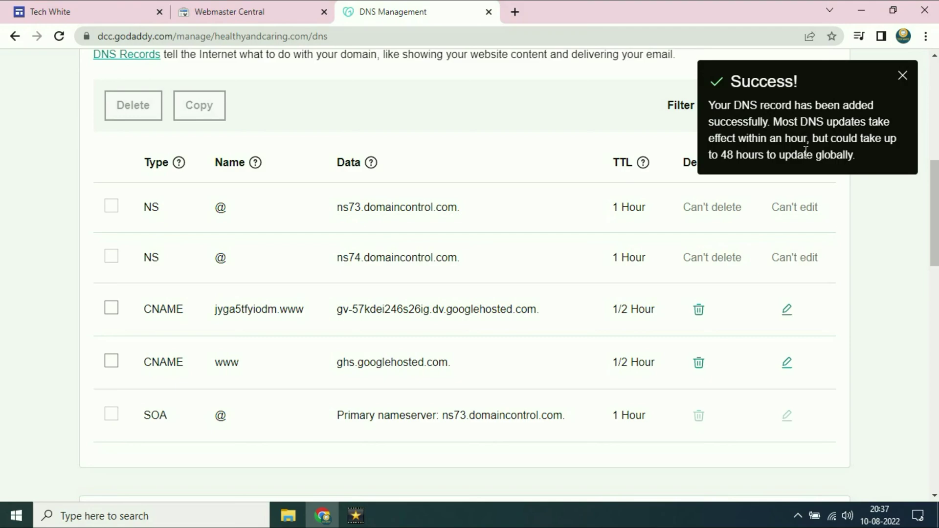
- Dismiss the success message, reload the GoDaddy DNS page twice, and return to Tech White
{"action": "left_click", "coordinate": [903, 77]}
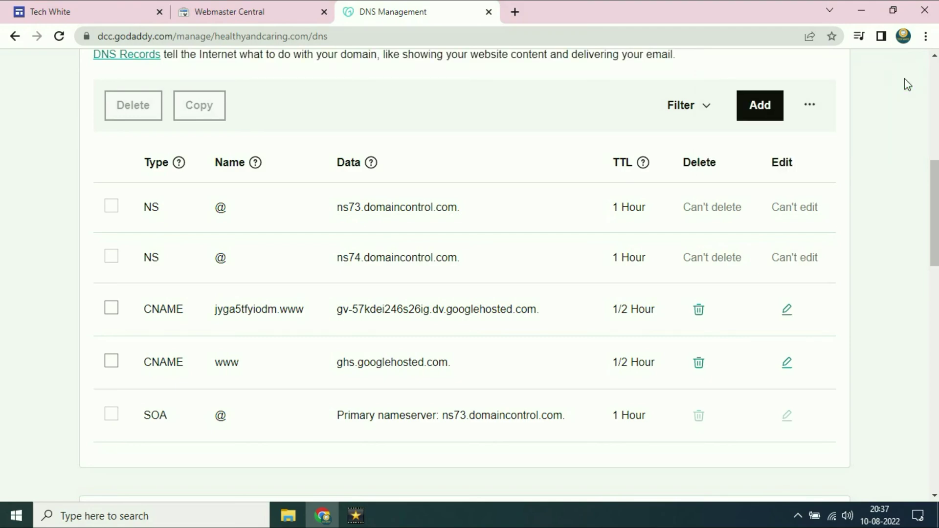
{"action": "left_click", "coordinate": [59, 36]}
{"action": "left_click", "coordinate": [59, 38]}
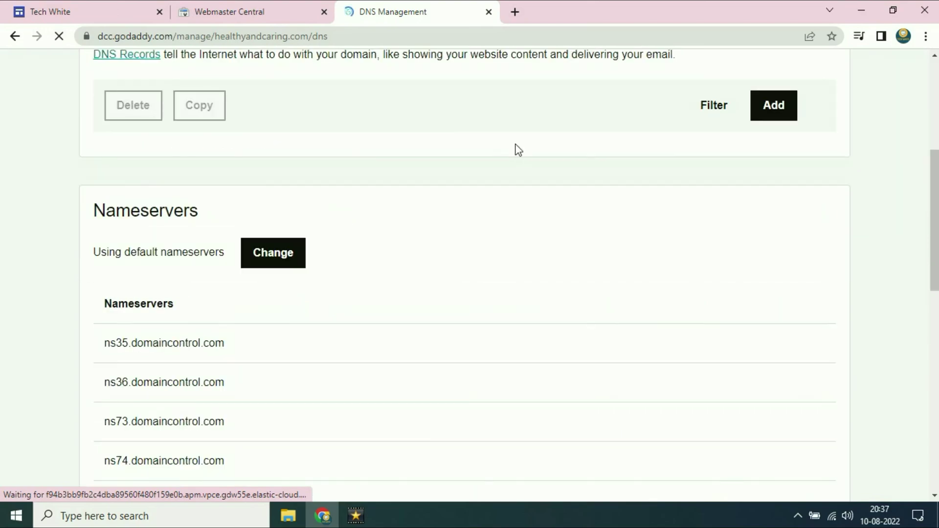
{"action": "left_click", "coordinate": [95, 14]}
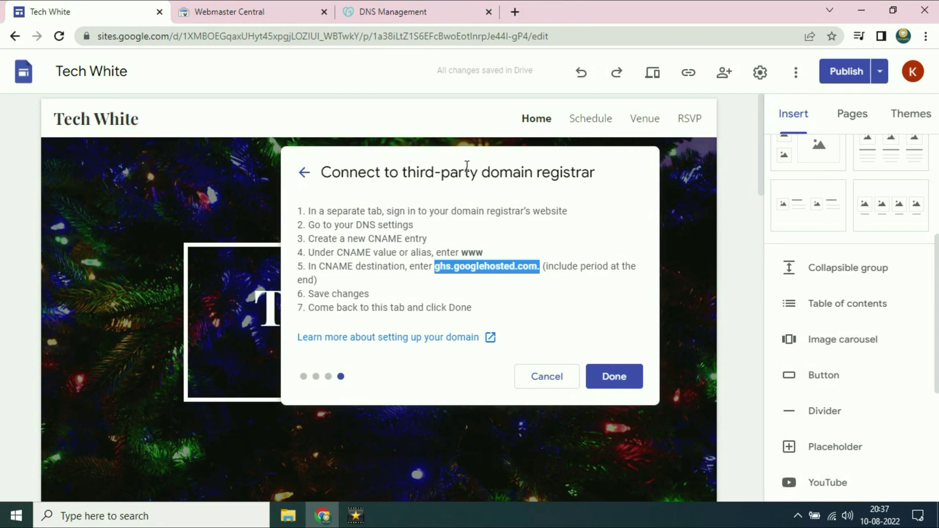
{"action": "left_click", "coordinate": [619, 378]}
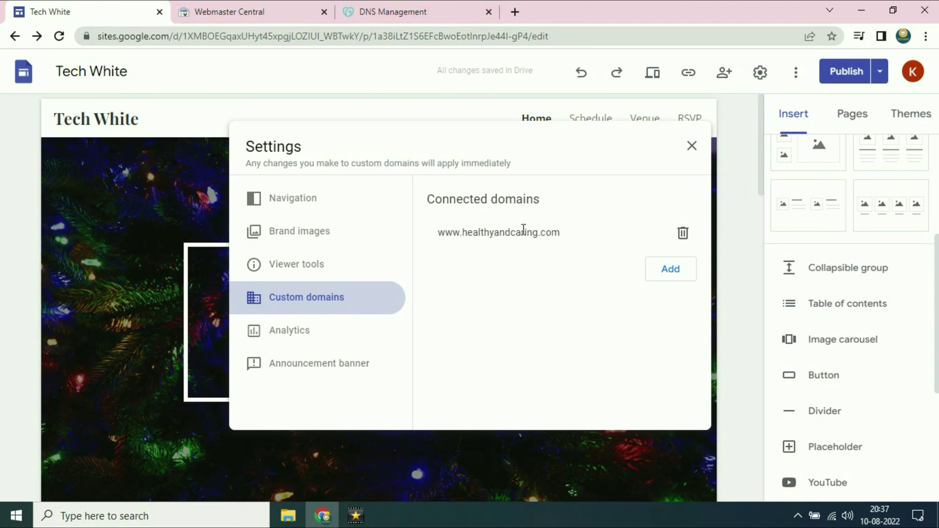
{"action": "left_click", "coordinate": [692, 145]}
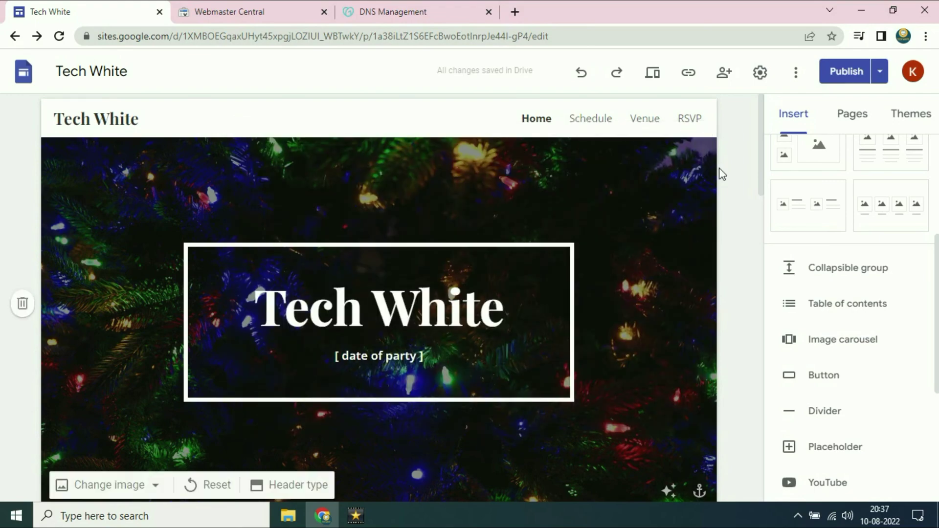
{"action": "left_click", "coordinate": [689, 74]}
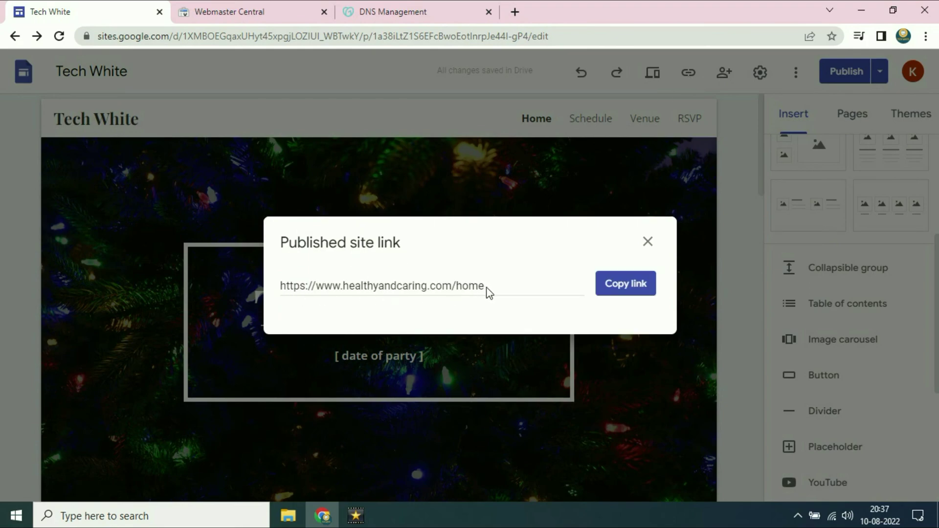
{"action": "left_click", "coordinate": [619, 293]}
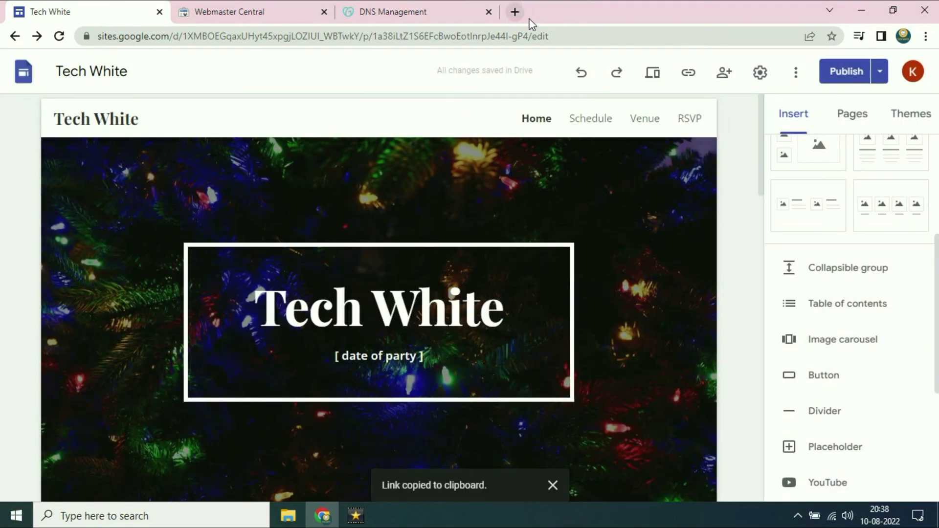
{"action": "left_click", "coordinate": [513, 16]}
{"action": "left_click", "coordinate": [511, 29]}
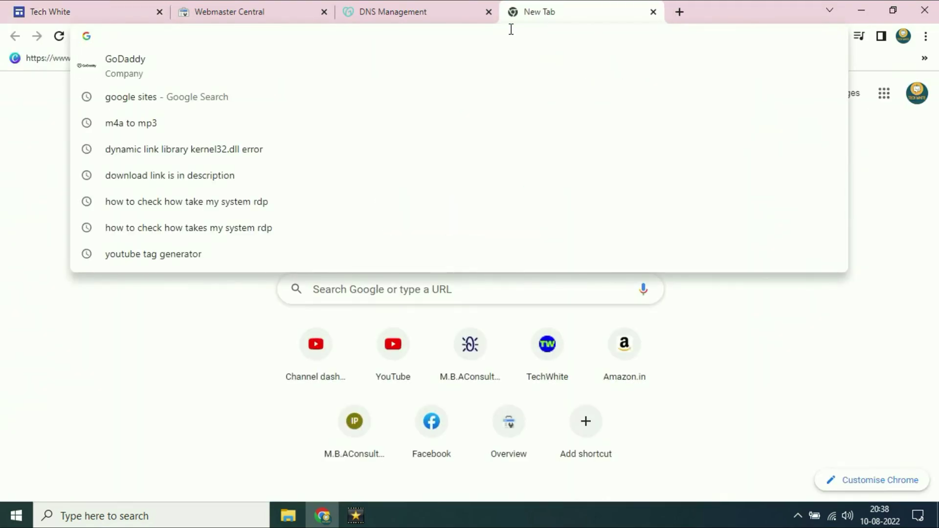
{"action": "key", "text": "ctrl+v"}
{"action": "key", "text": "Return"}
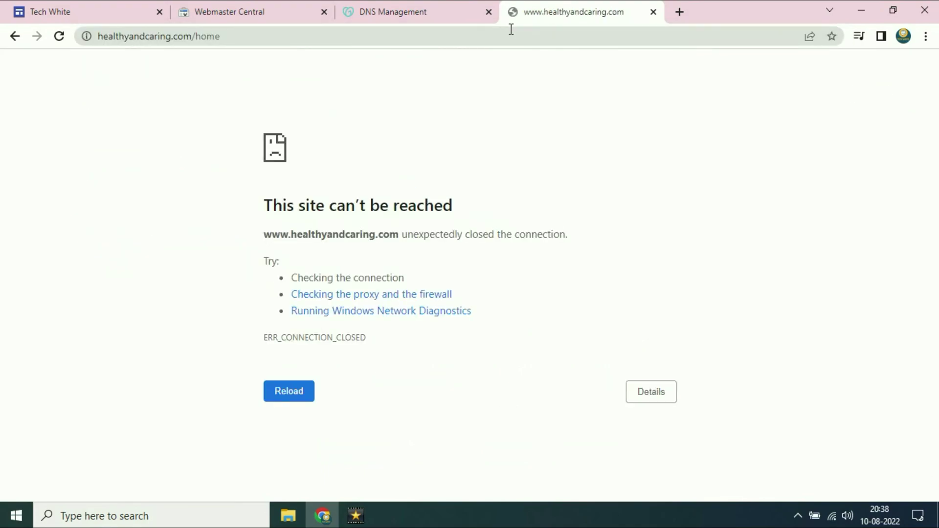
- Reload the custom-domain page until Tech White loads, then view Webmaster Central's verification result
{"action": "left_click", "coordinate": [511, 30]}
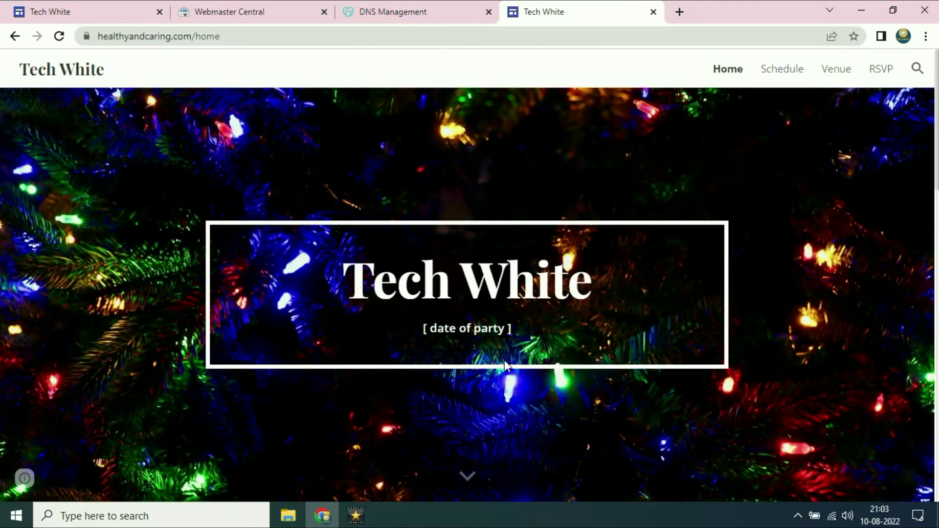
{"action": "left_click", "coordinate": [616, 43]}
{"action": "key", "text": "Return"}
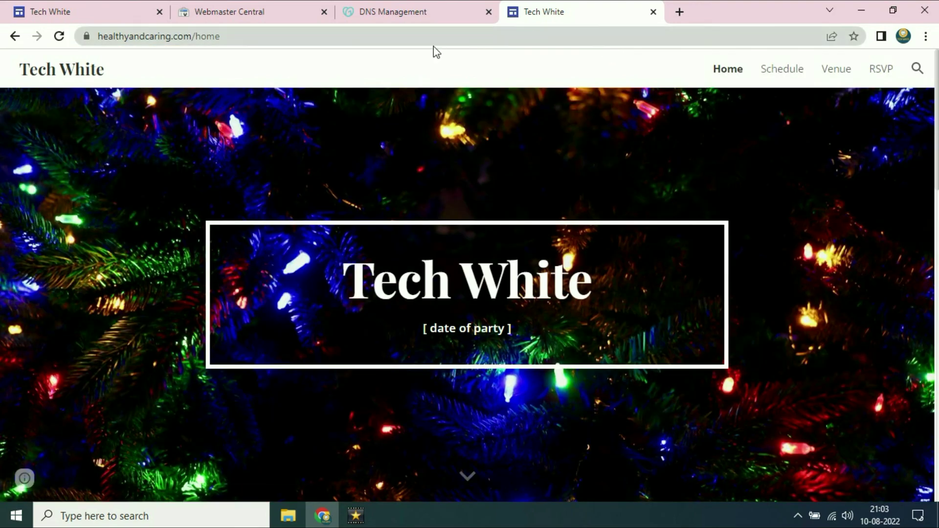
{"action": "left_click", "coordinate": [425, 41]}
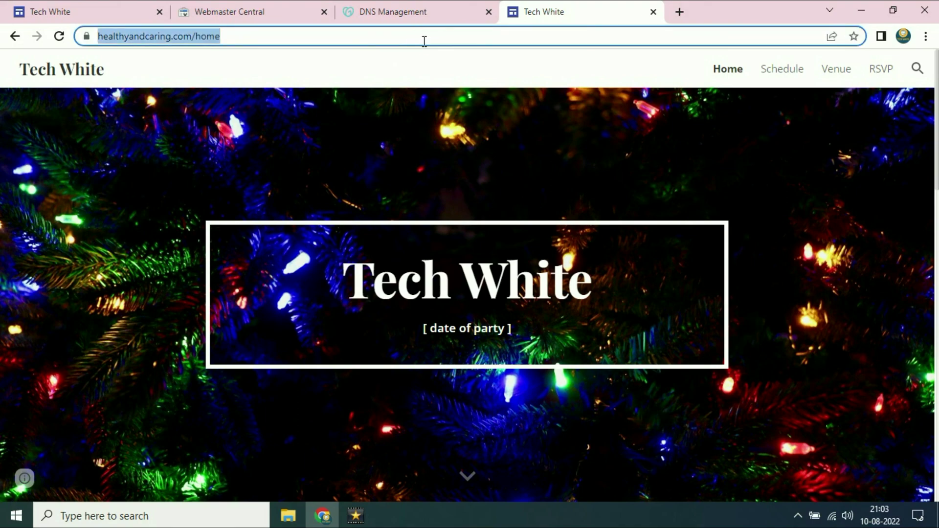
{"action": "key", "text": "Return"}
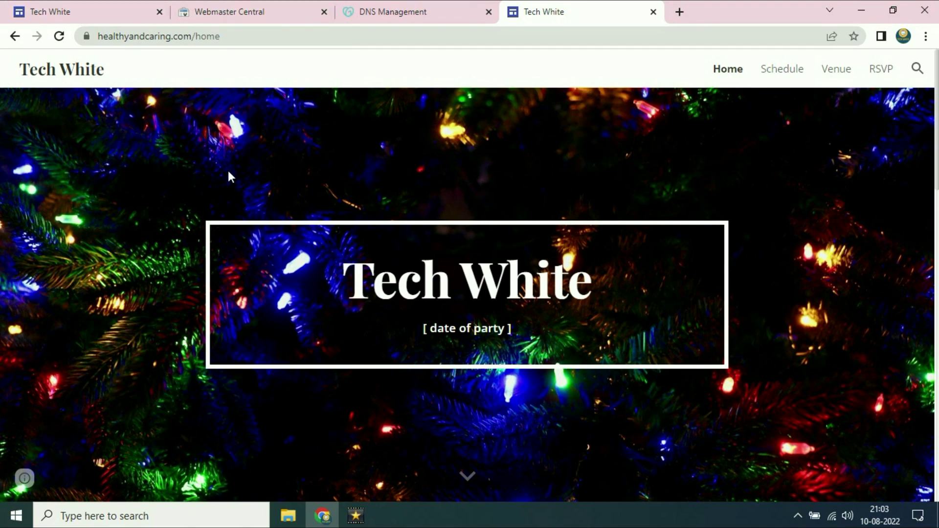
{"action": "left_click", "coordinate": [77, 9]}
{"action": "left_click", "coordinate": [211, 15]}
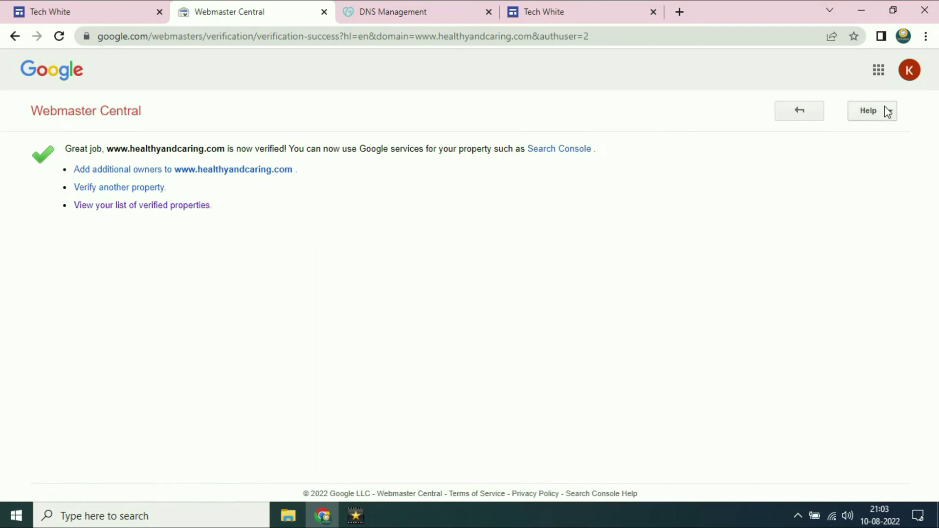
- Review the verification page and GoDaddy's www CNAME record, then open Tech White's sharing settings
{"action": "left_click", "coordinate": [47, 11]}
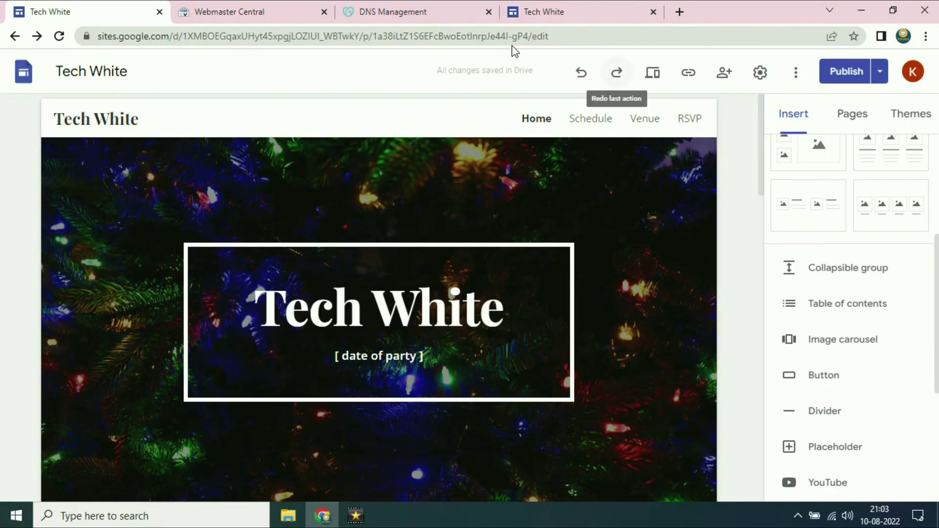
{"action": "left_click", "coordinate": [225, 5]}
{"action": "left_click", "coordinate": [428, 10]}
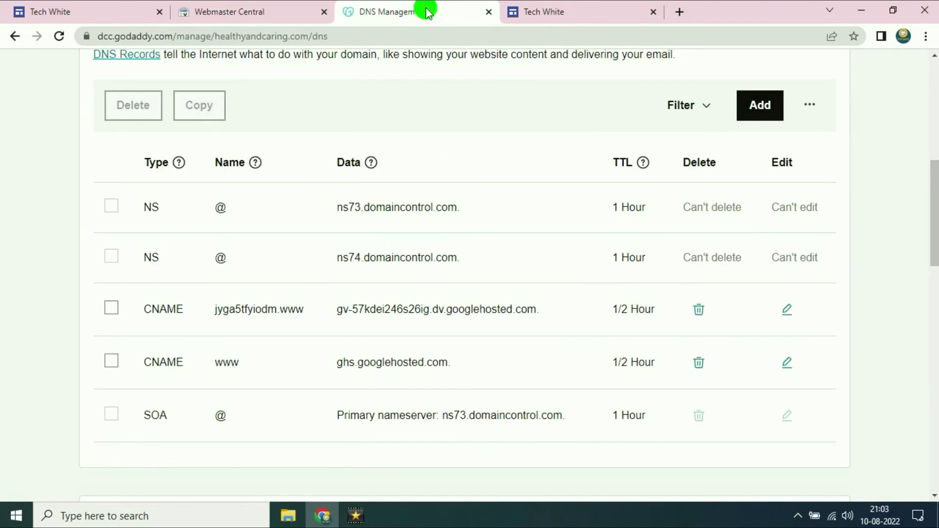
{"action": "scroll", "coordinate": [935, 225], "scroll_direction": "up", "scroll_amount": 1}
{"action": "scroll", "coordinate": [935, 225], "scroll_direction": "down", "scroll_amount": 1}
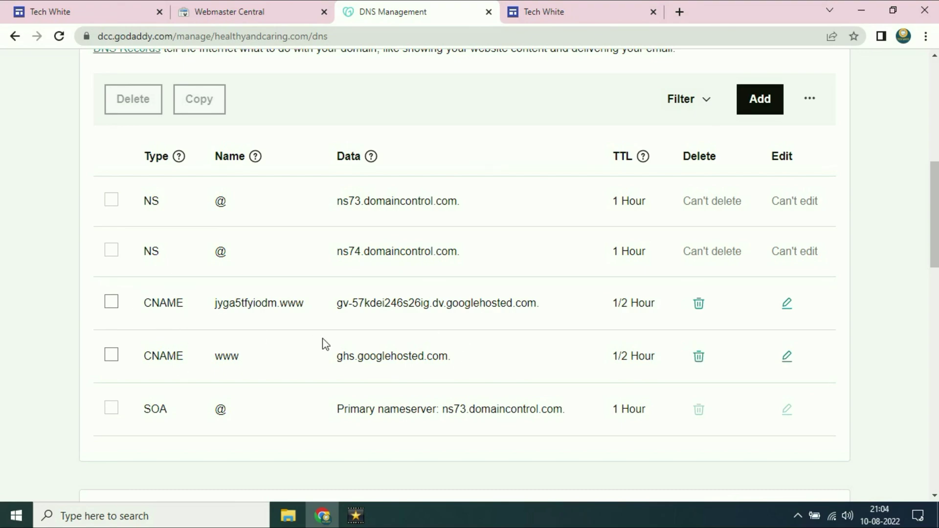
{"action": "left_click_drag", "start_coordinate": [936, 230], "coordinate": [936, 203]}
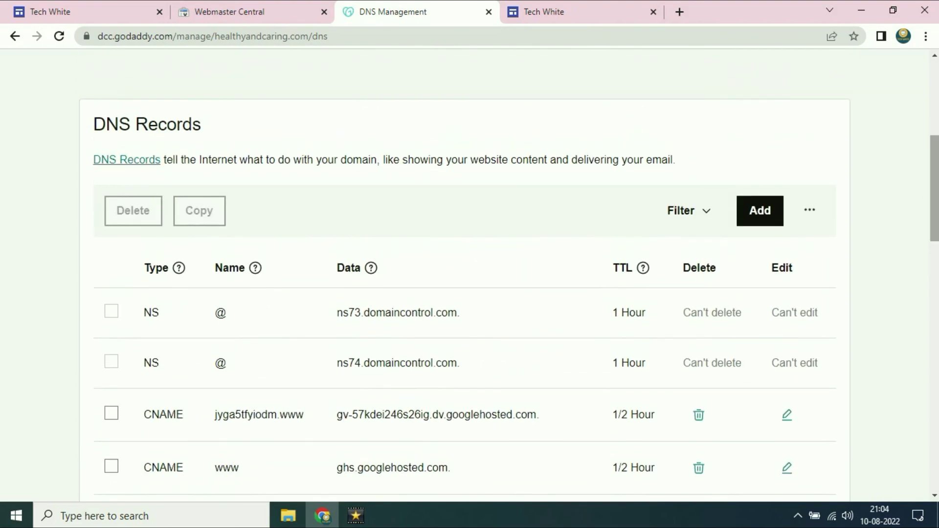
{"action": "left_click", "coordinate": [126, 8]}
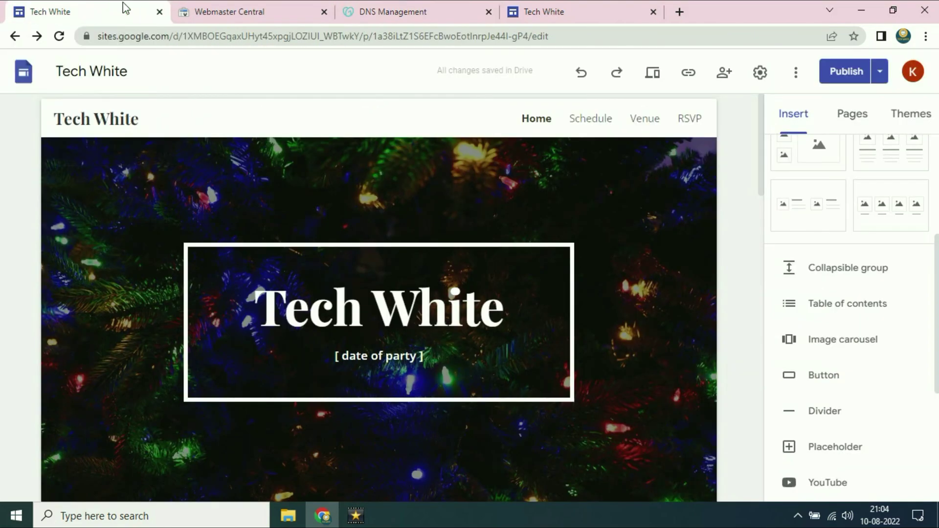
{"action": "left_click", "coordinate": [725, 75]}
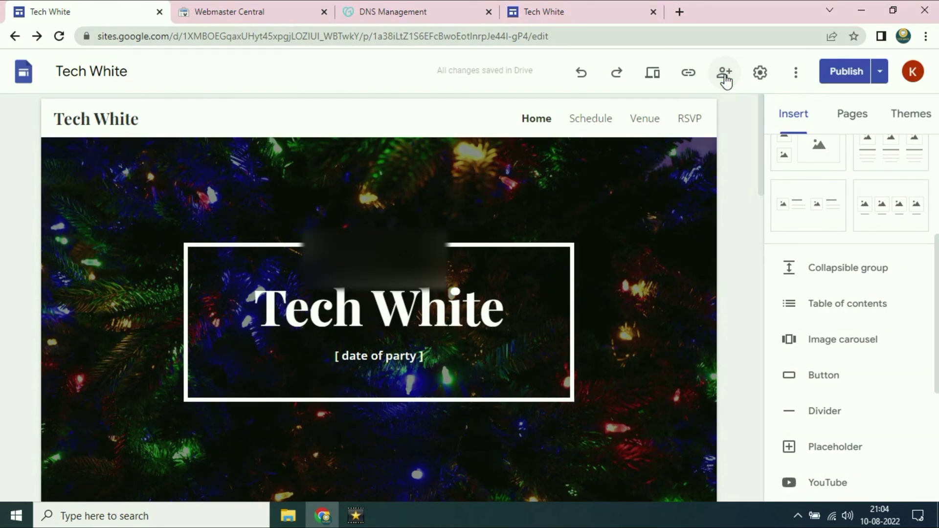